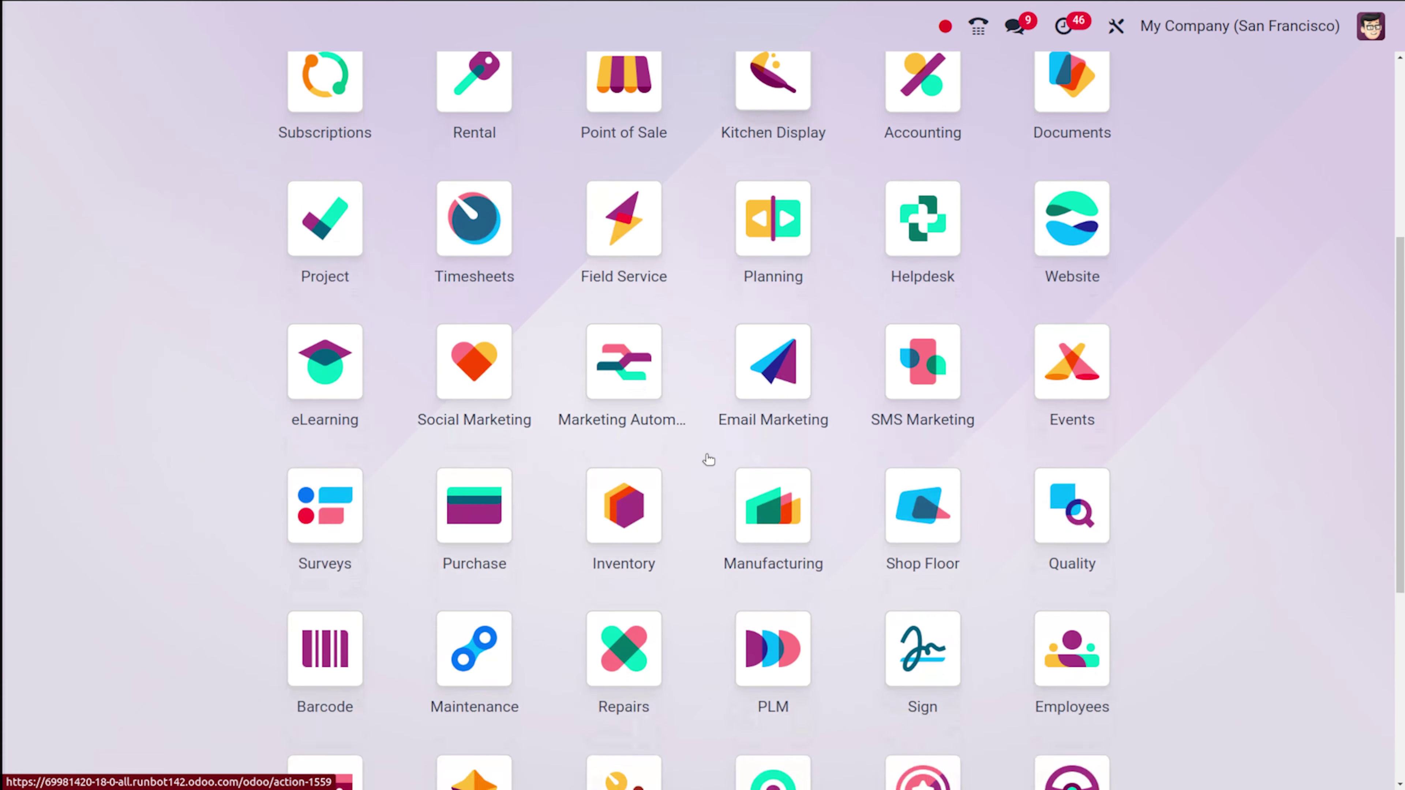
# Step: Open the Purchase app's settings and check that the Purchase Agreements option is enabled for orders
pyautogui.click(436, 182)
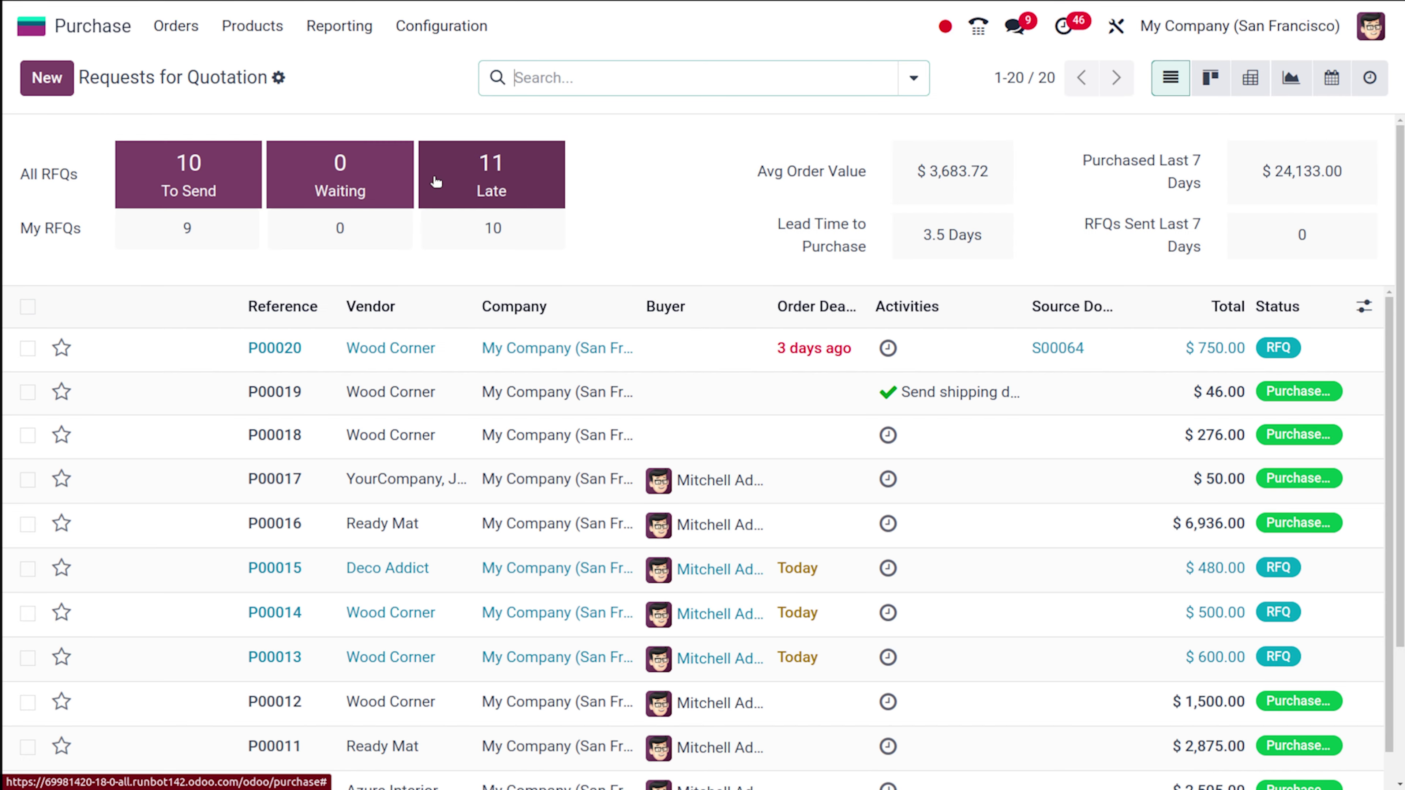
pyautogui.click(176, 27)
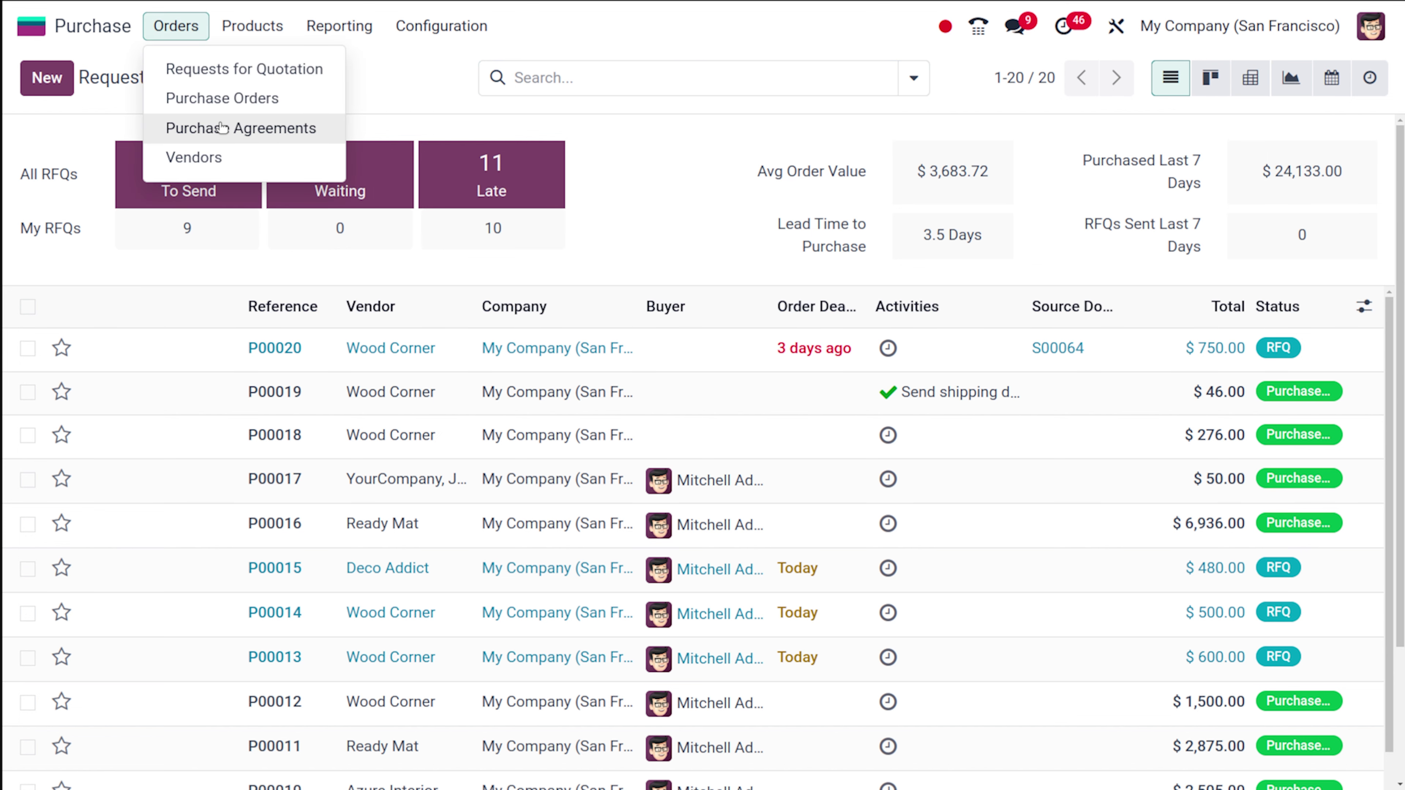
pyautogui.click(404, 28)
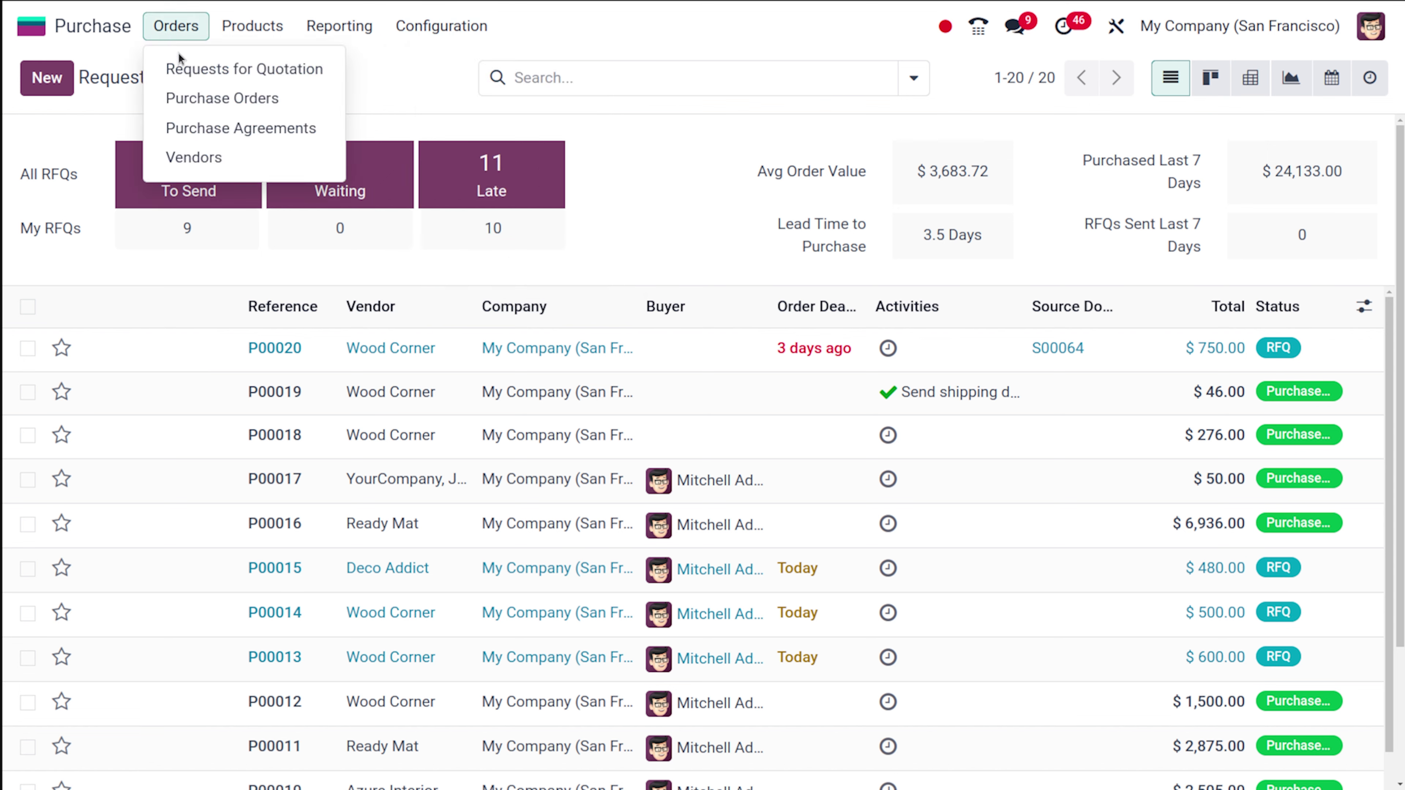
pyautogui.click(433, 67)
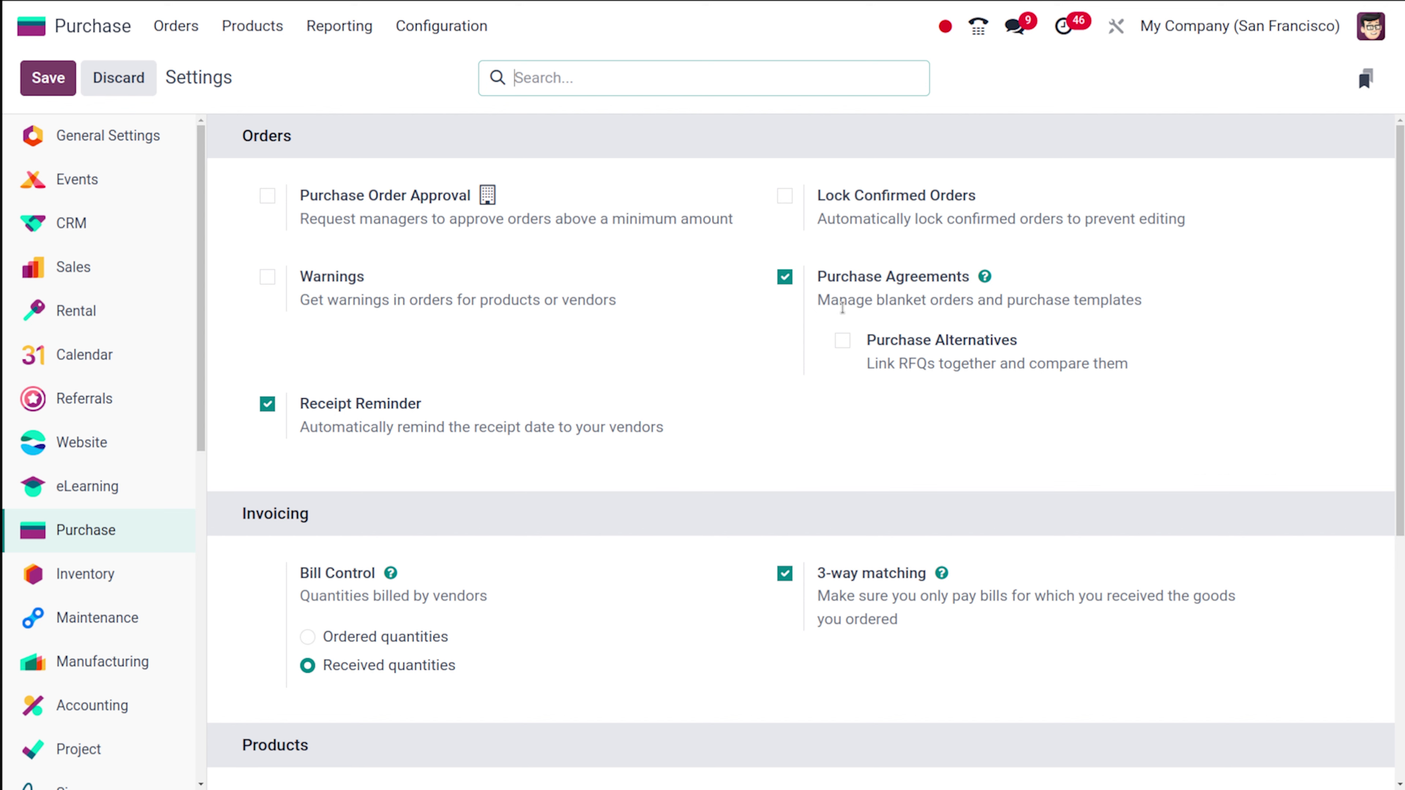
pyautogui.moveTo(938, 324)
# Step: Create a new purchase agreement and select an existing contact as its vendor
pyautogui.click(185, 33)
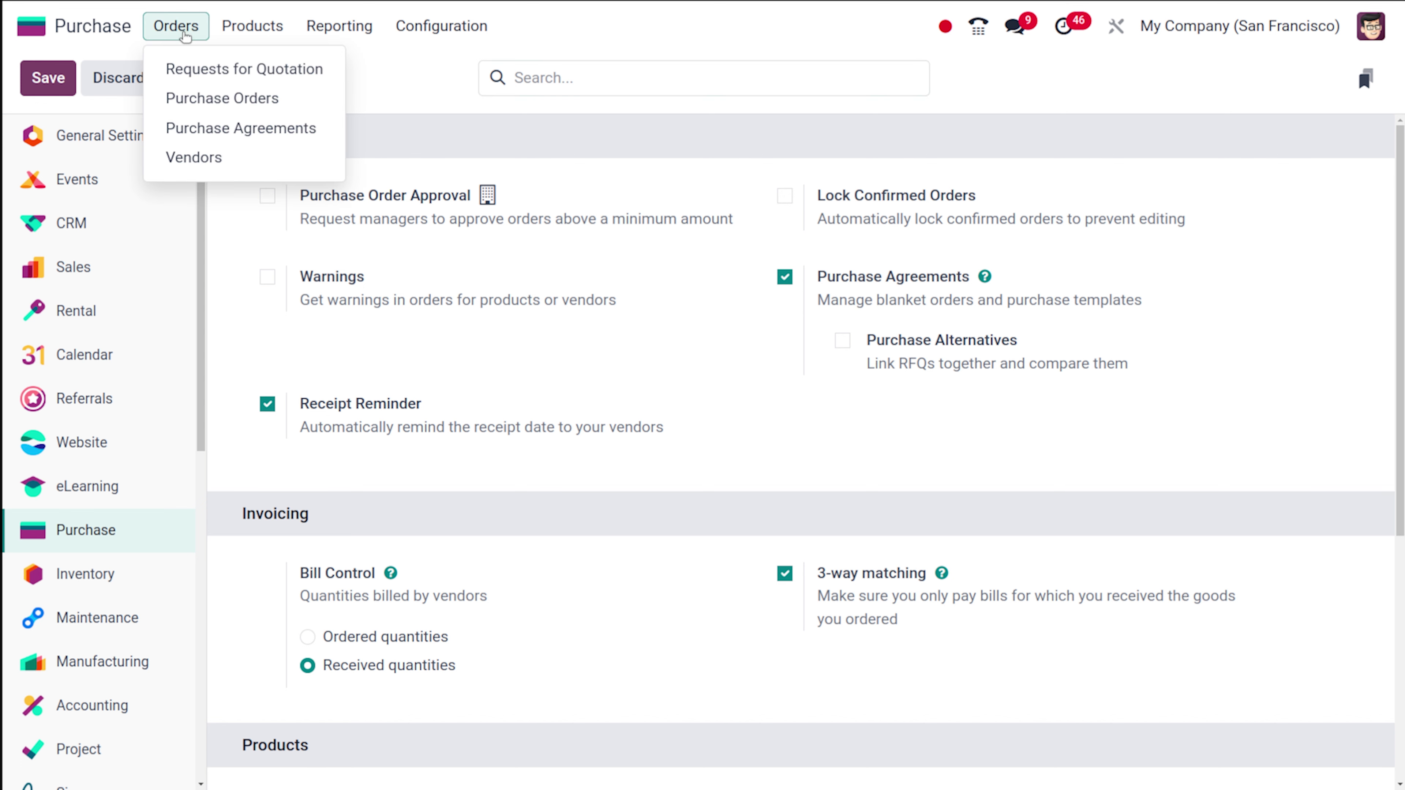
pyautogui.click(238, 126)
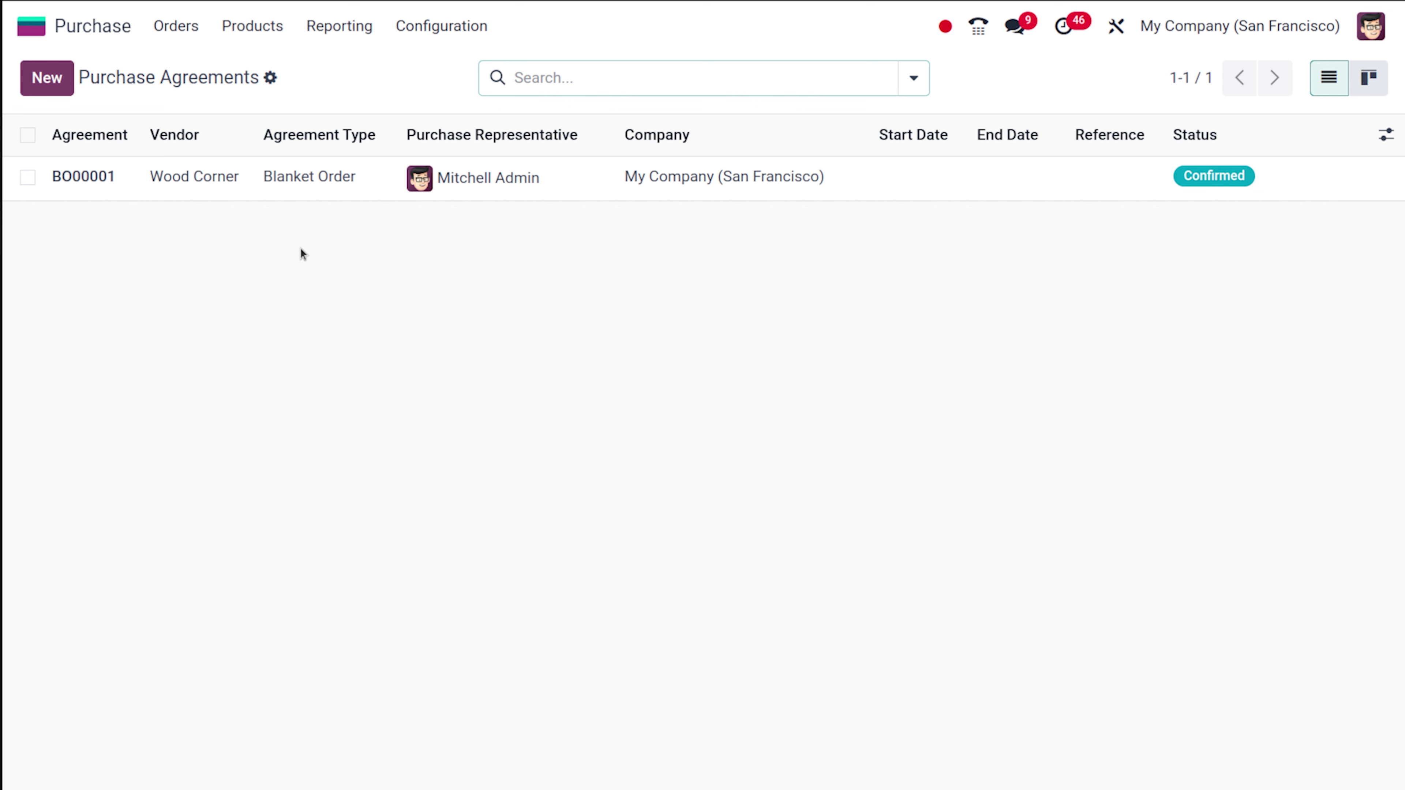
pyautogui.click(48, 68)
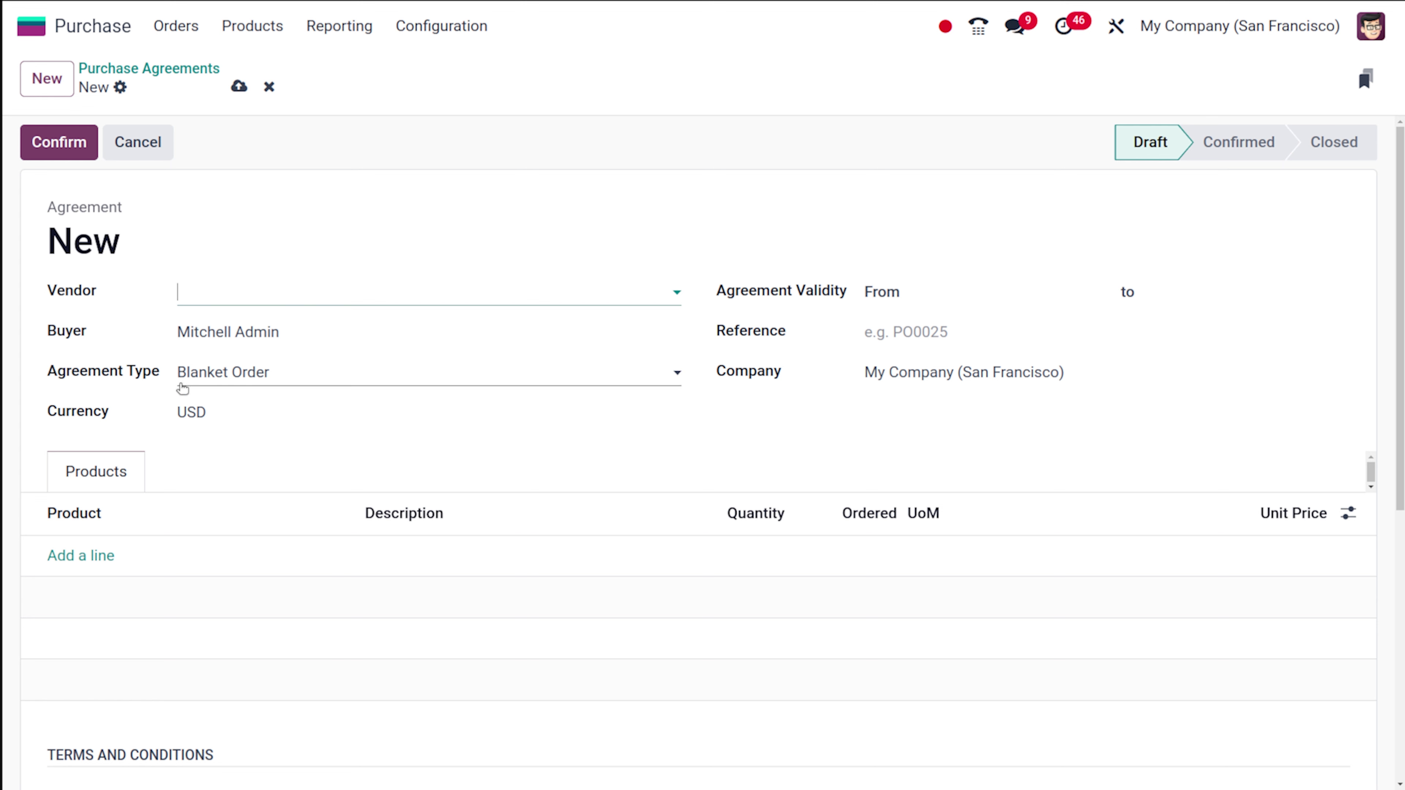
pyautogui.click(296, 288)
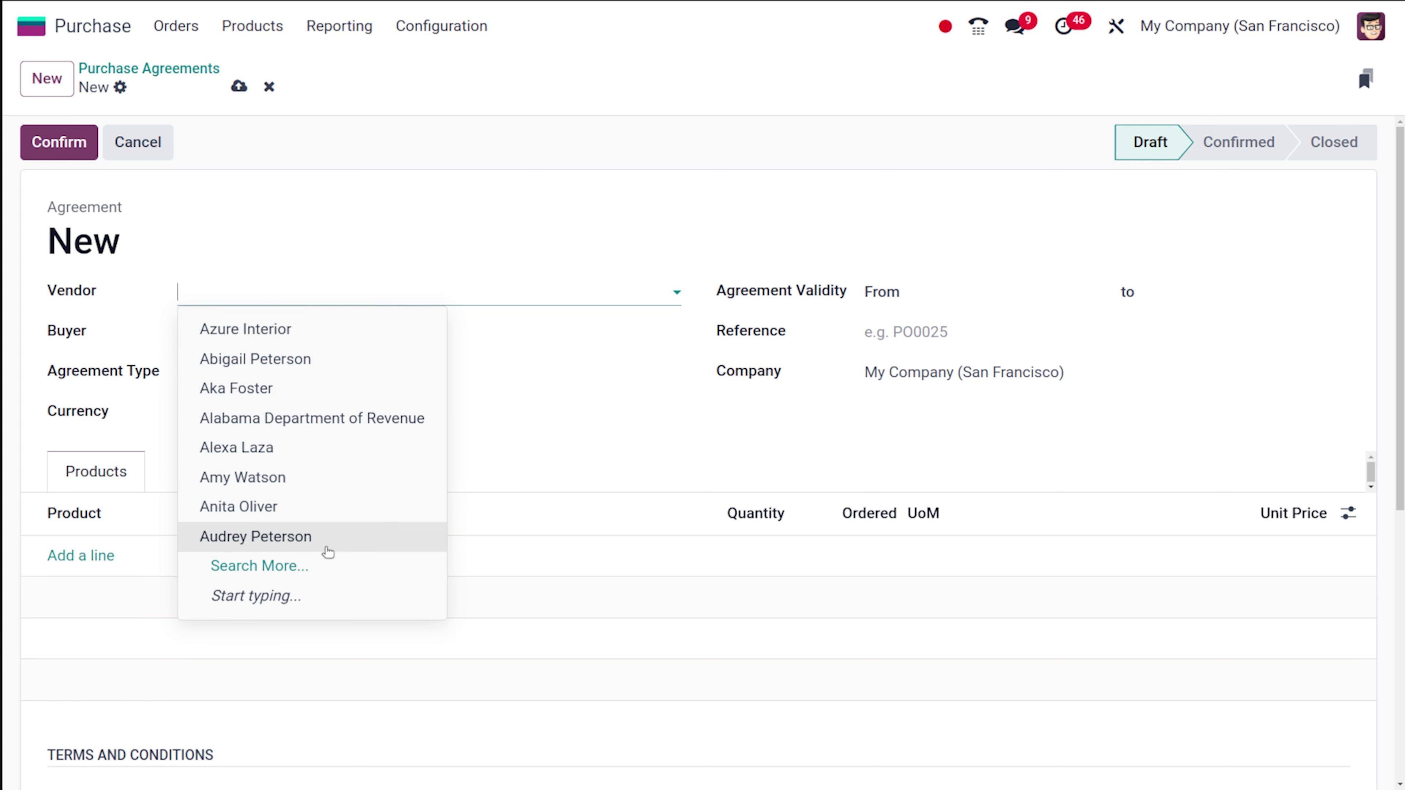
pyautogui.click(337, 360)
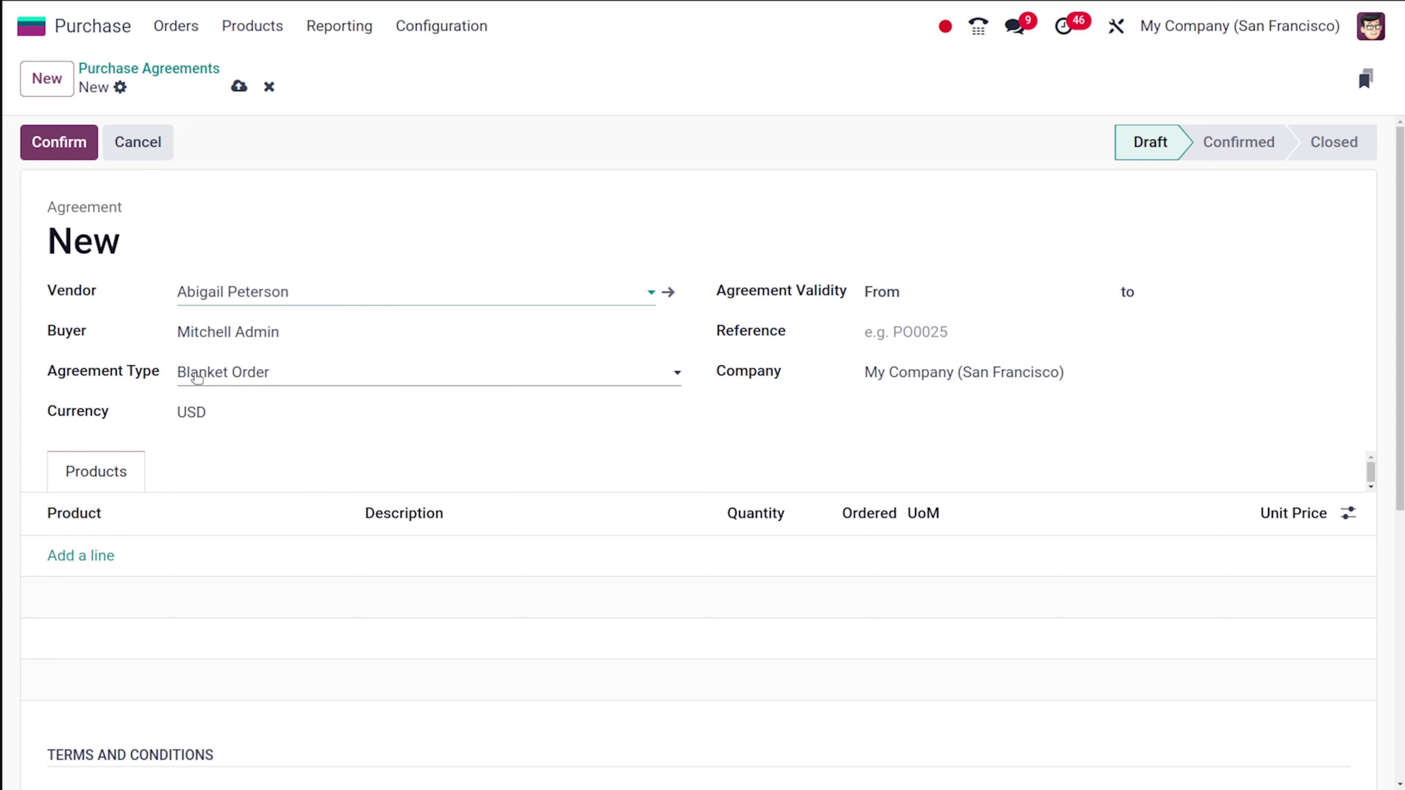
# Step: Review the available agreement types and choose Blanket Order for the new agreement
pyautogui.click(348, 387)
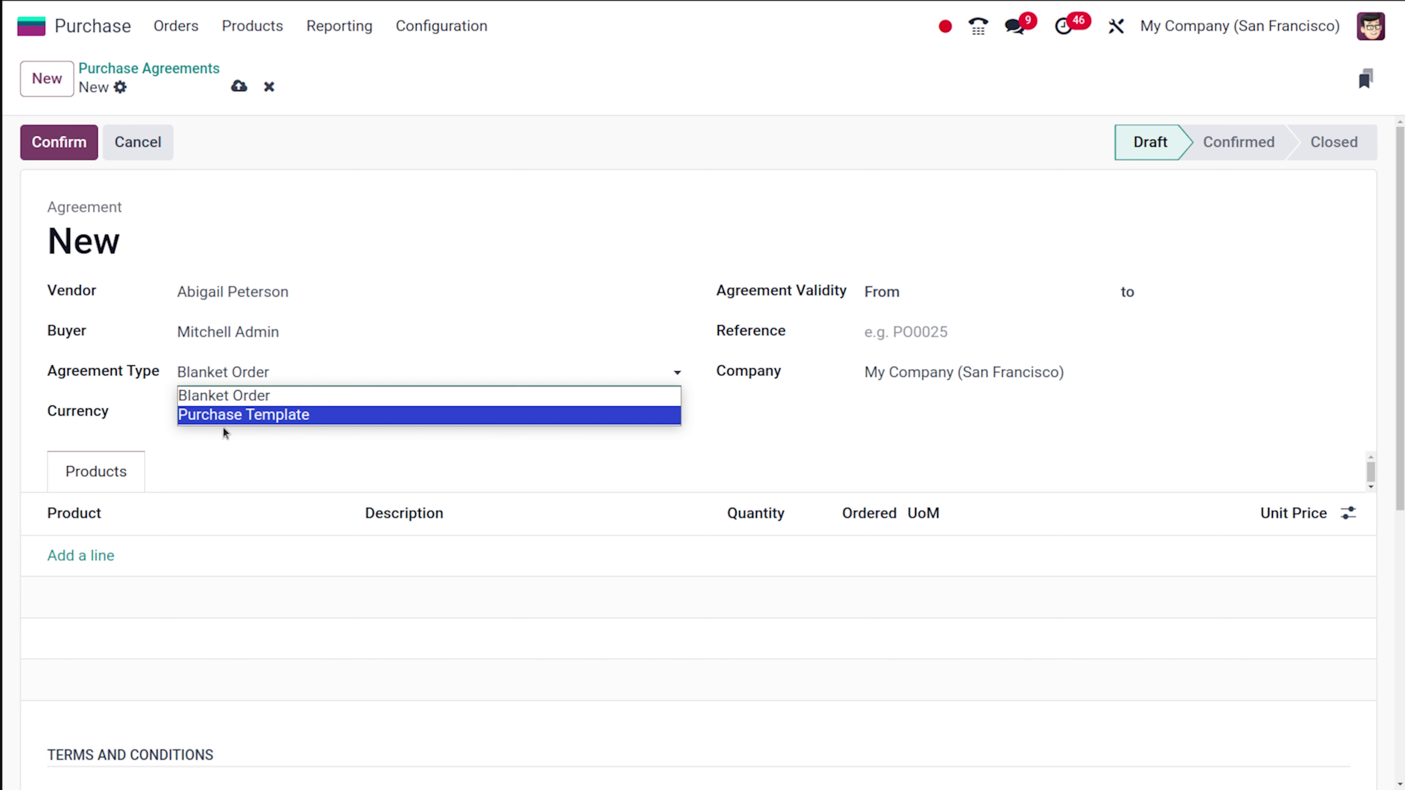
pyautogui.click(250, 444)
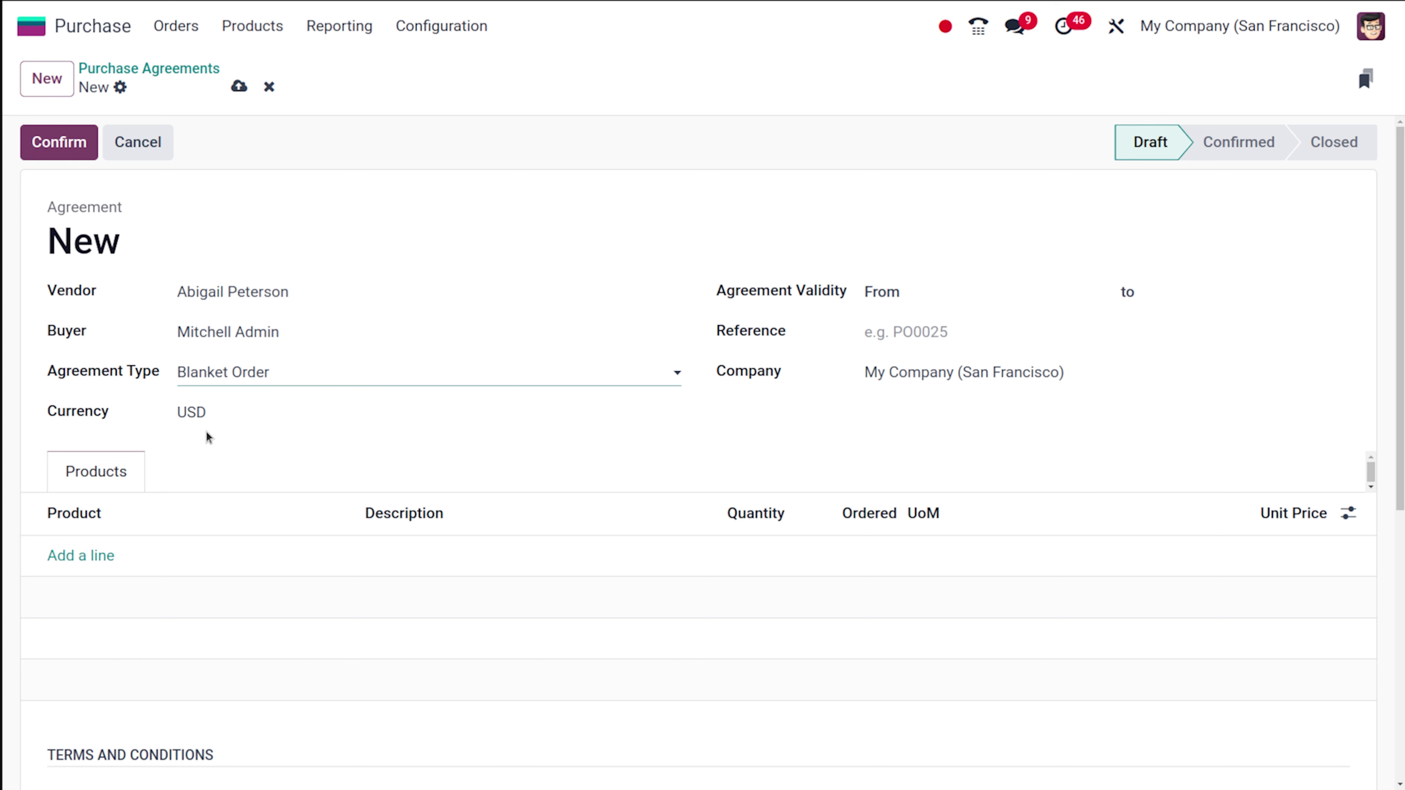
pyautogui.click(292, 370)
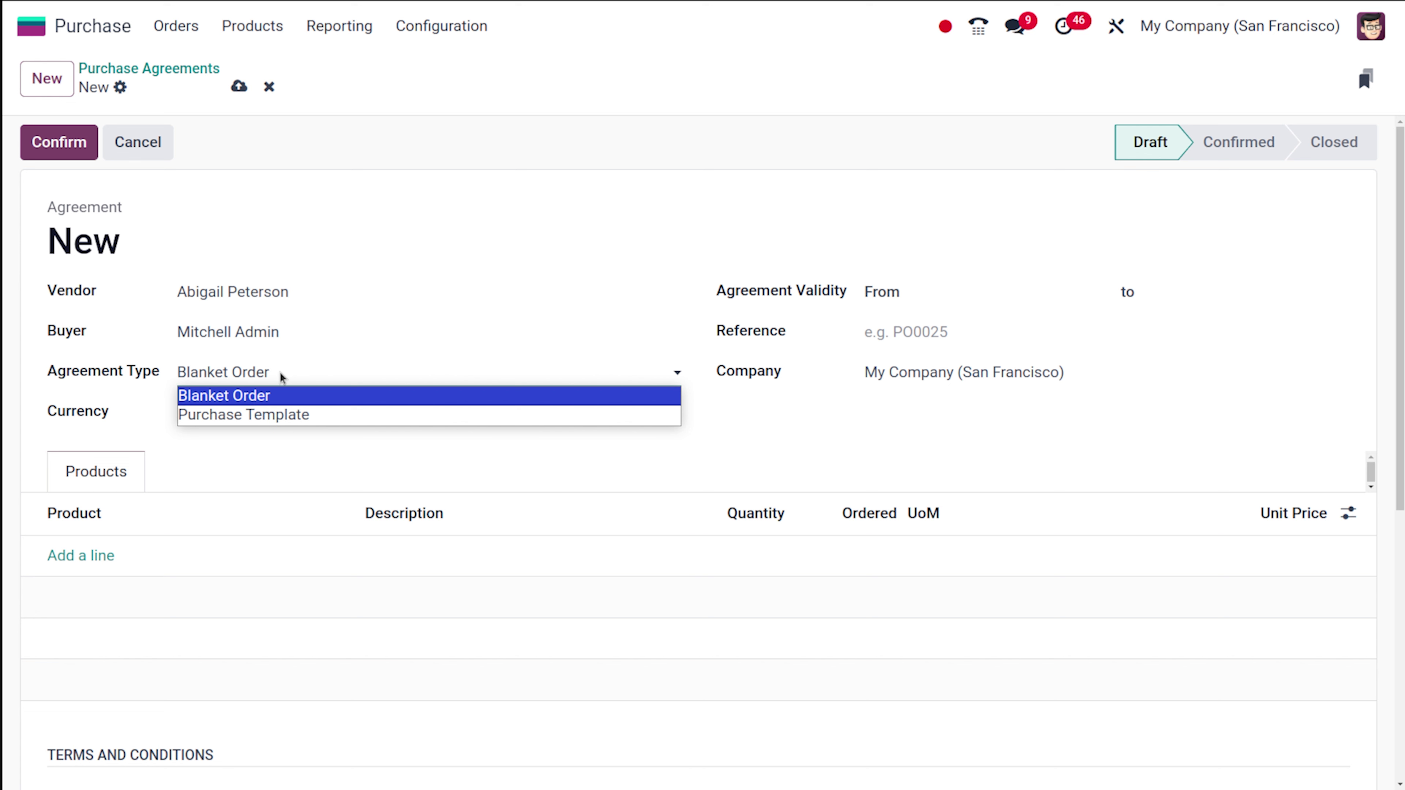
pyautogui.click(246, 399)
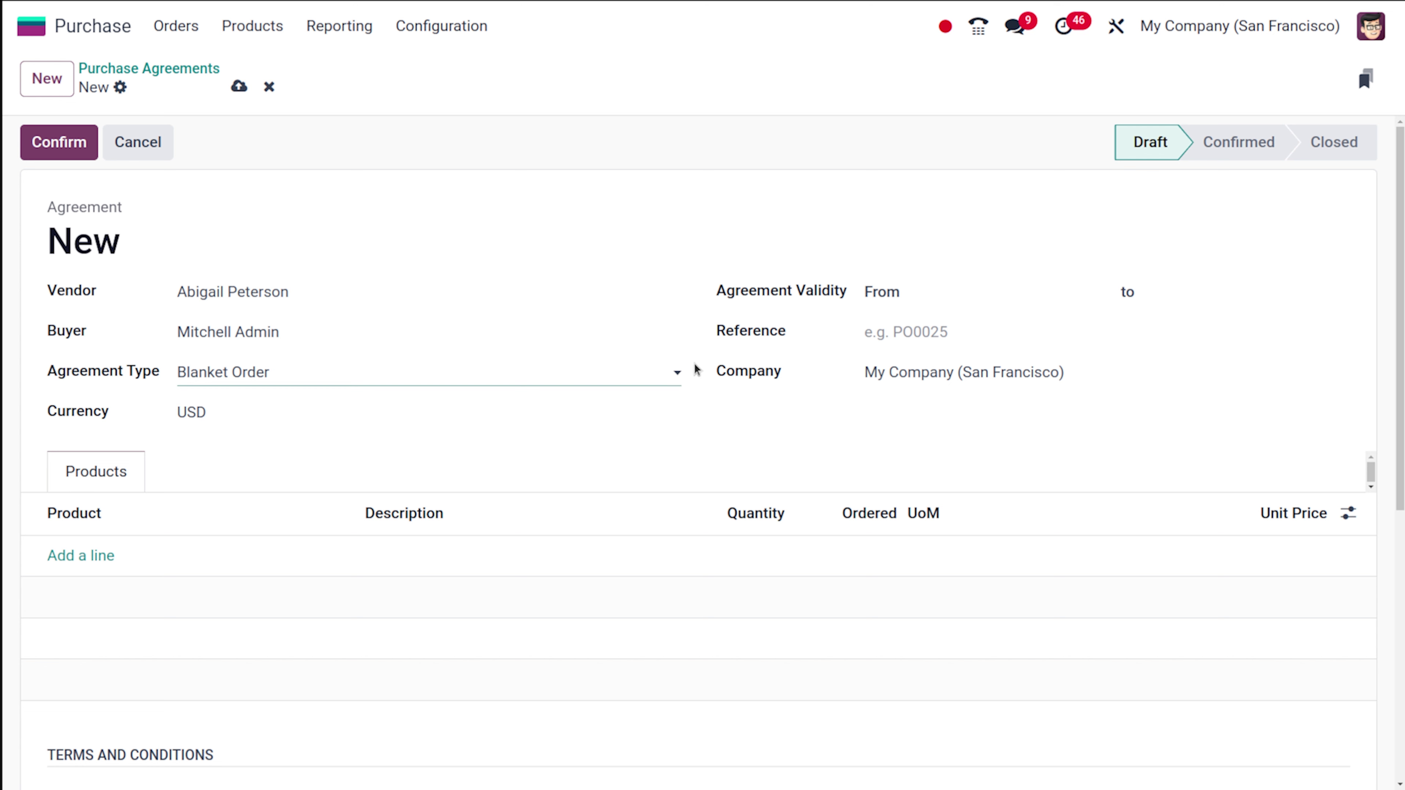
# Step: Set the agreement's validity period from 10/29/2024 to 11/13/2024
pyautogui.click(965, 303)
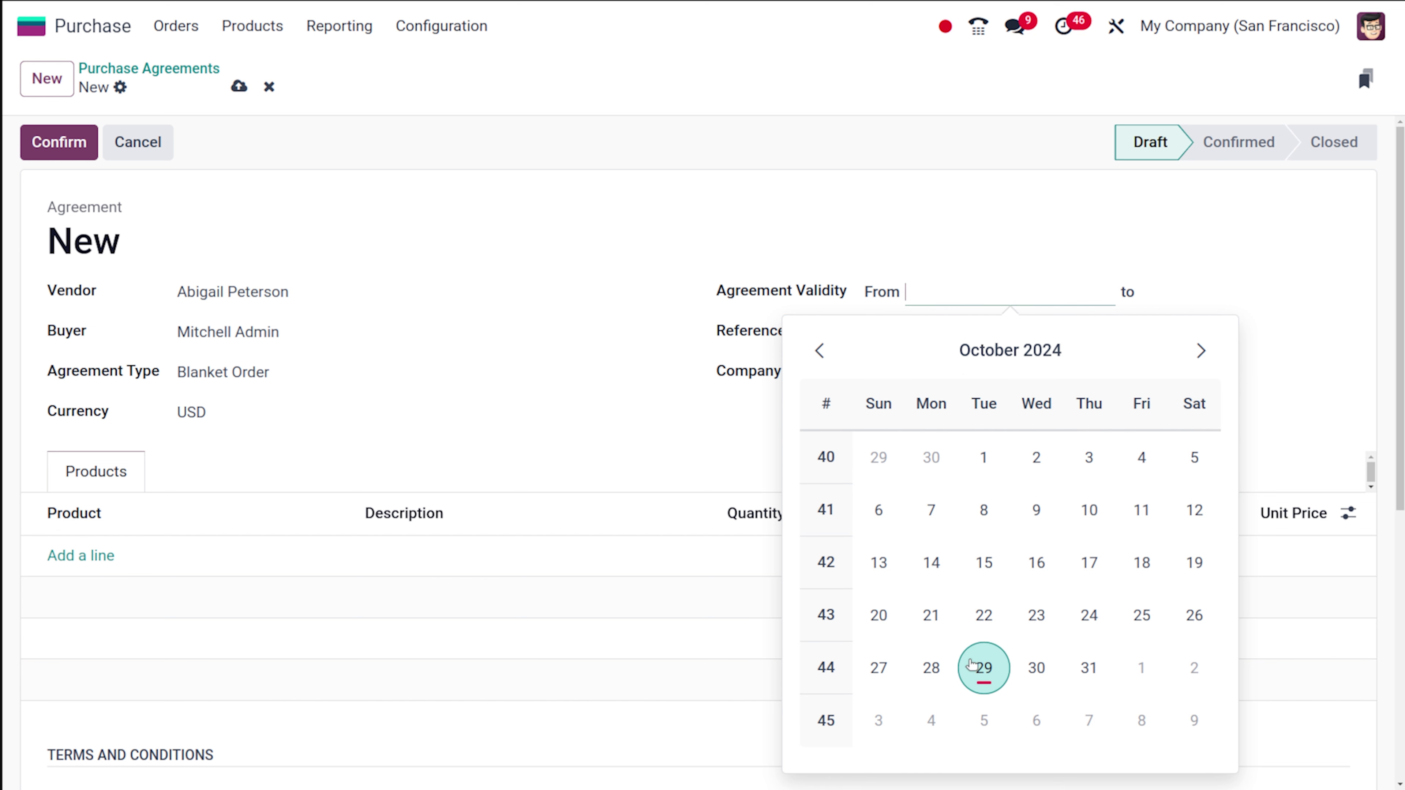
pyautogui.click(982, 666)
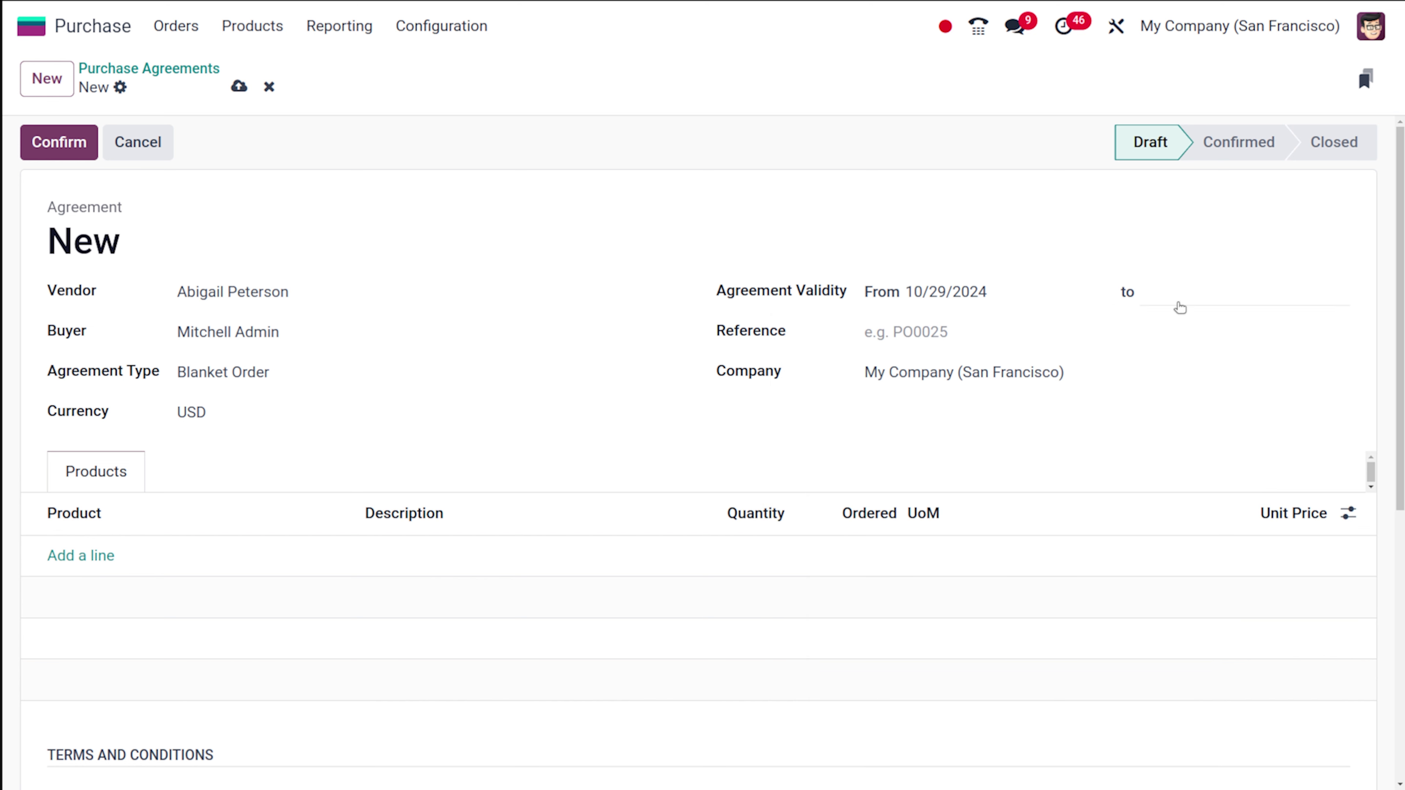
pyautogui.click(1184, 299)
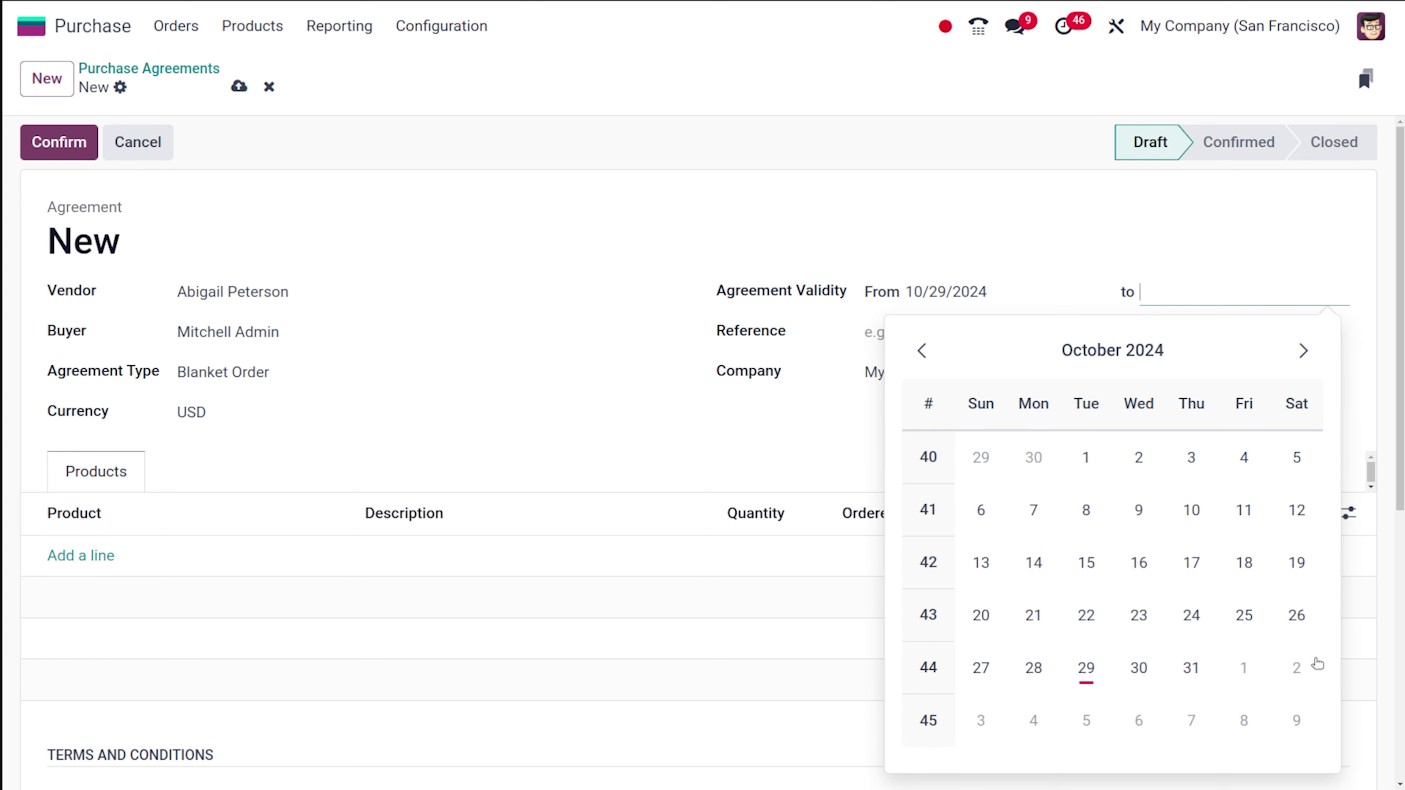
pyautogui.click(1303, 350)
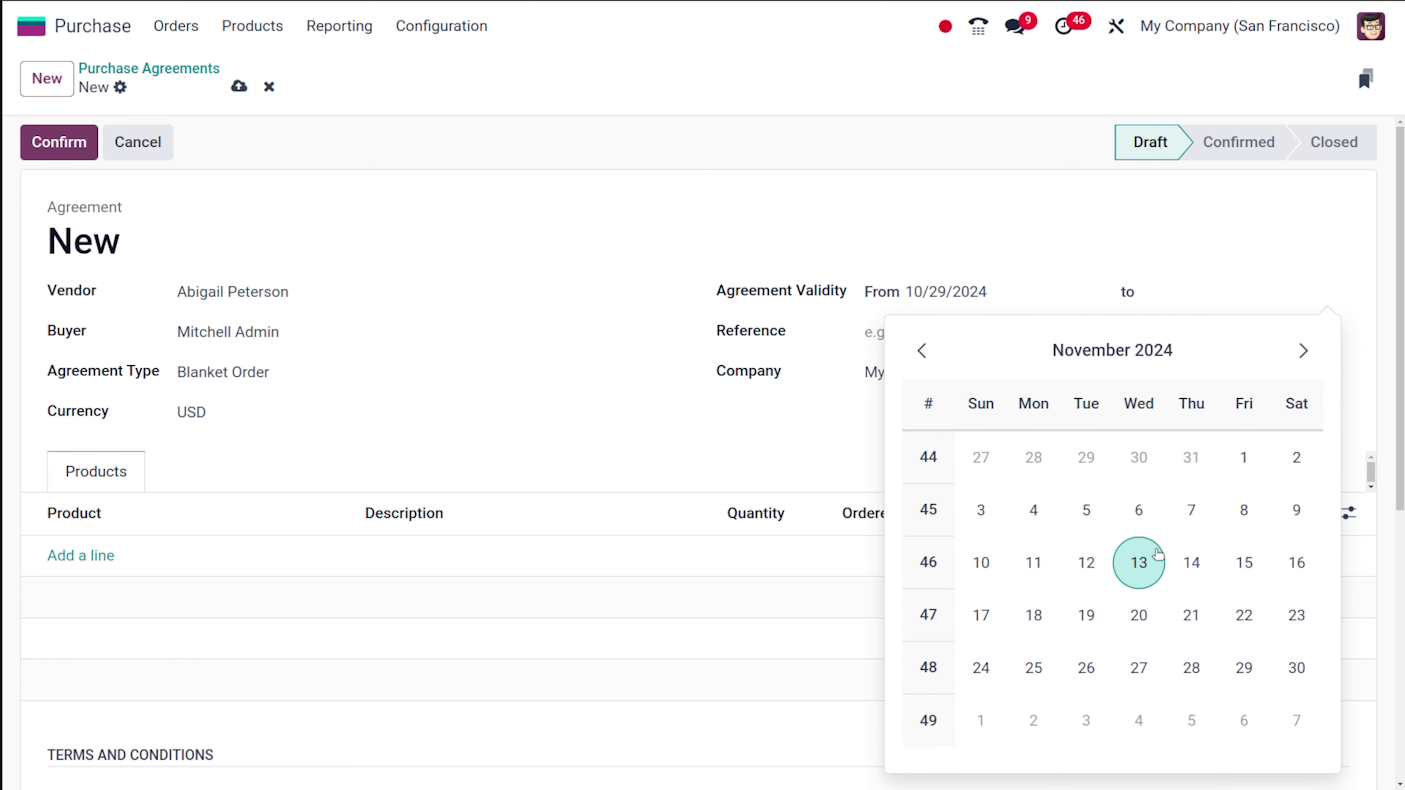
pyautogui.click(1138, 562)
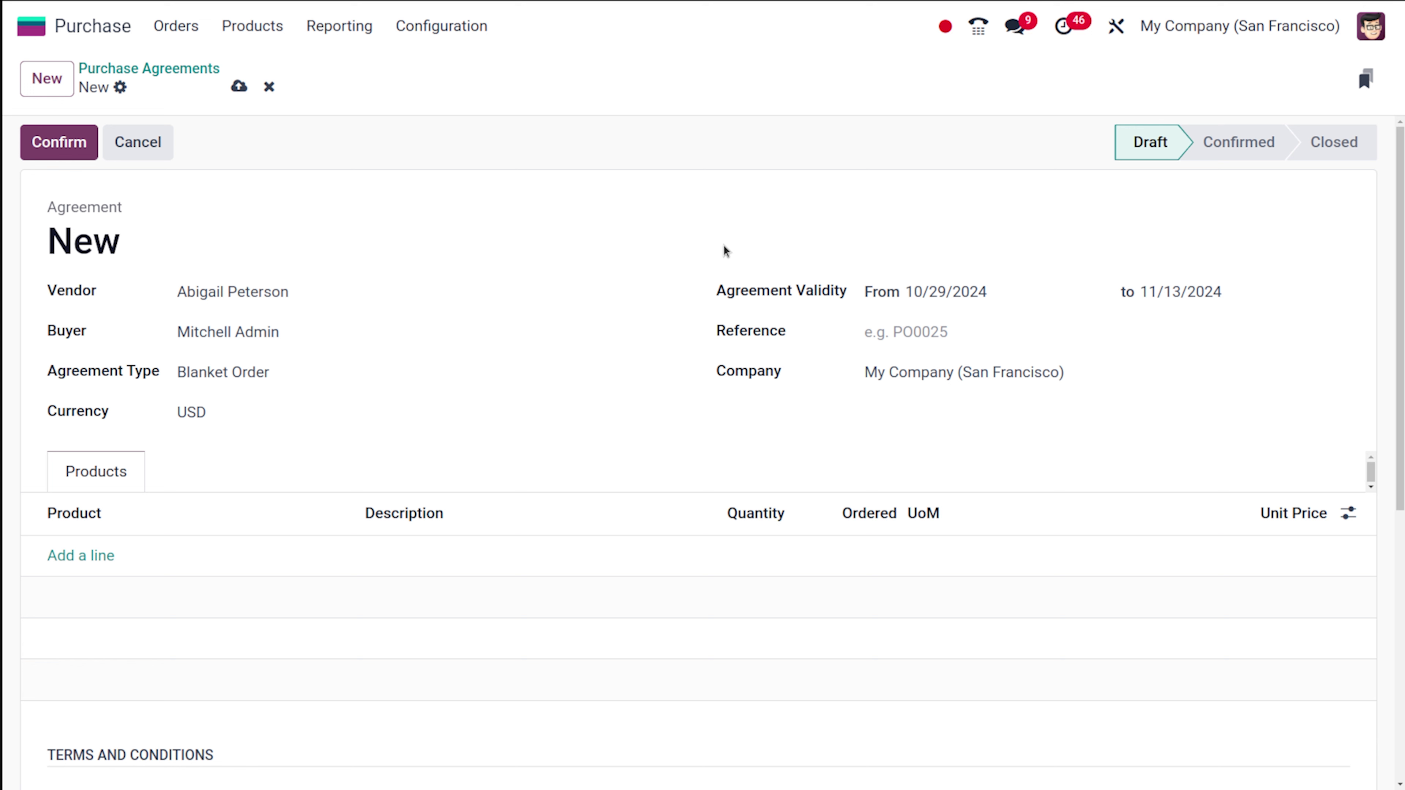
pyautogui.click(916, 330)
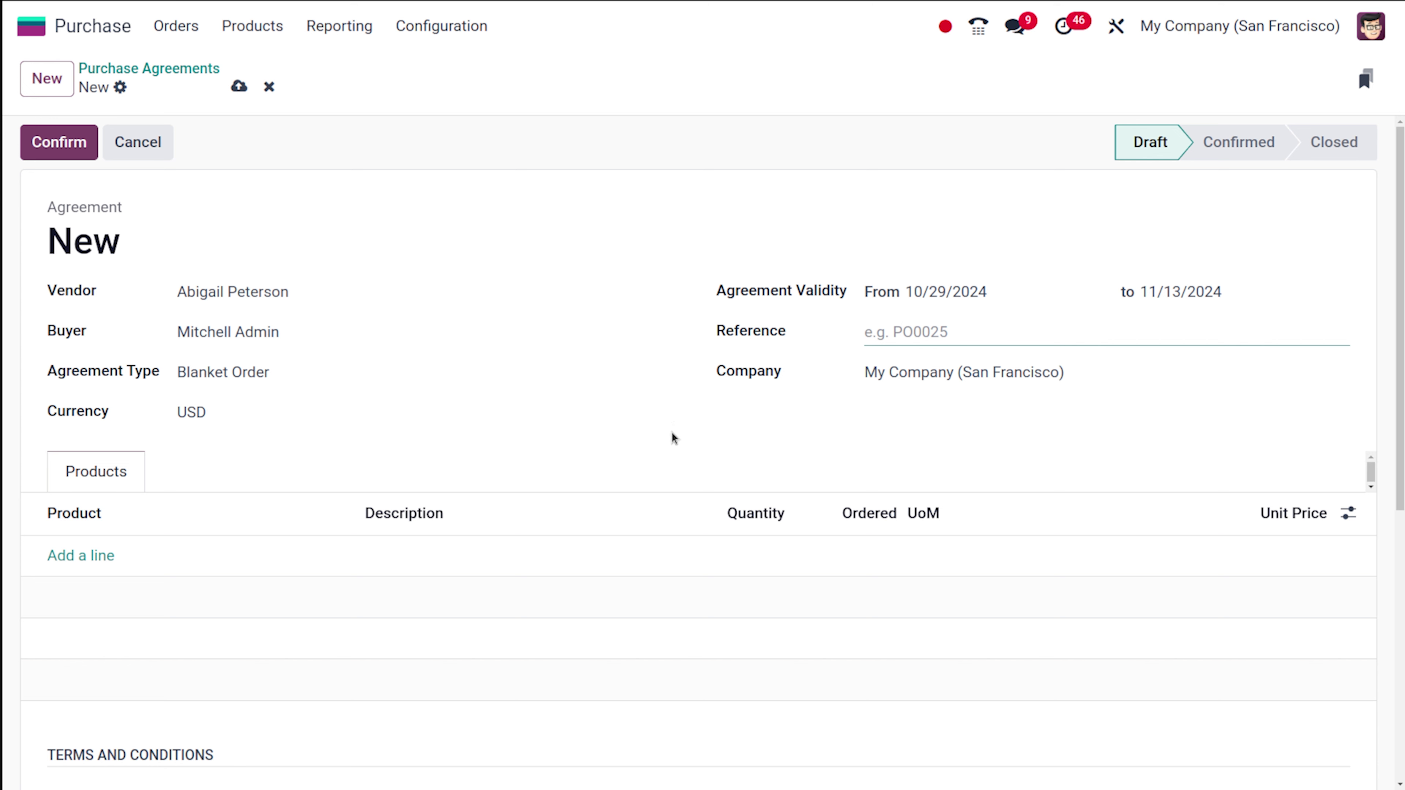
# Step: Add the product [DESK0005] Customizable Desk (Custom, White) to the agreement's product lines
pyautogui.click(62, 560)
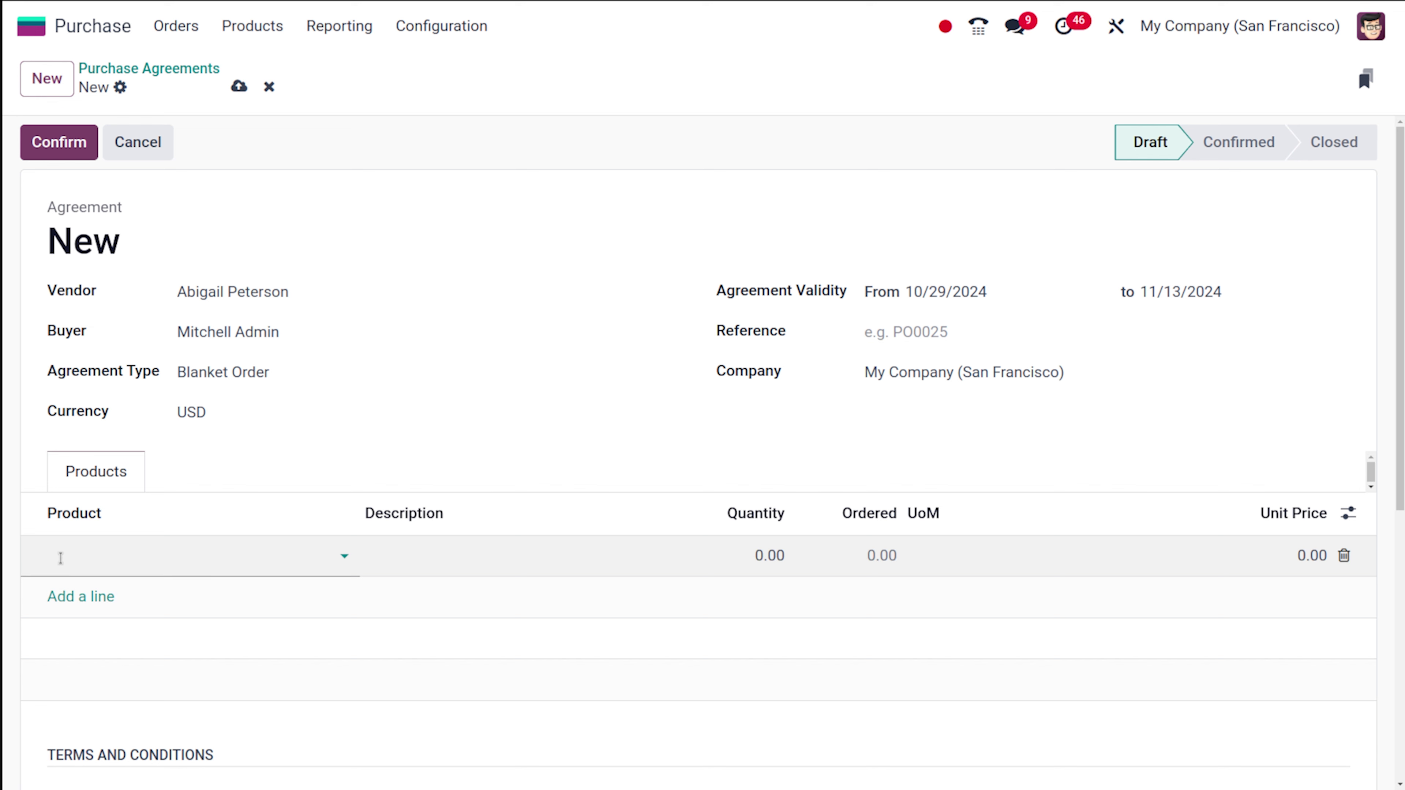
pyautogui.click(61, 558)
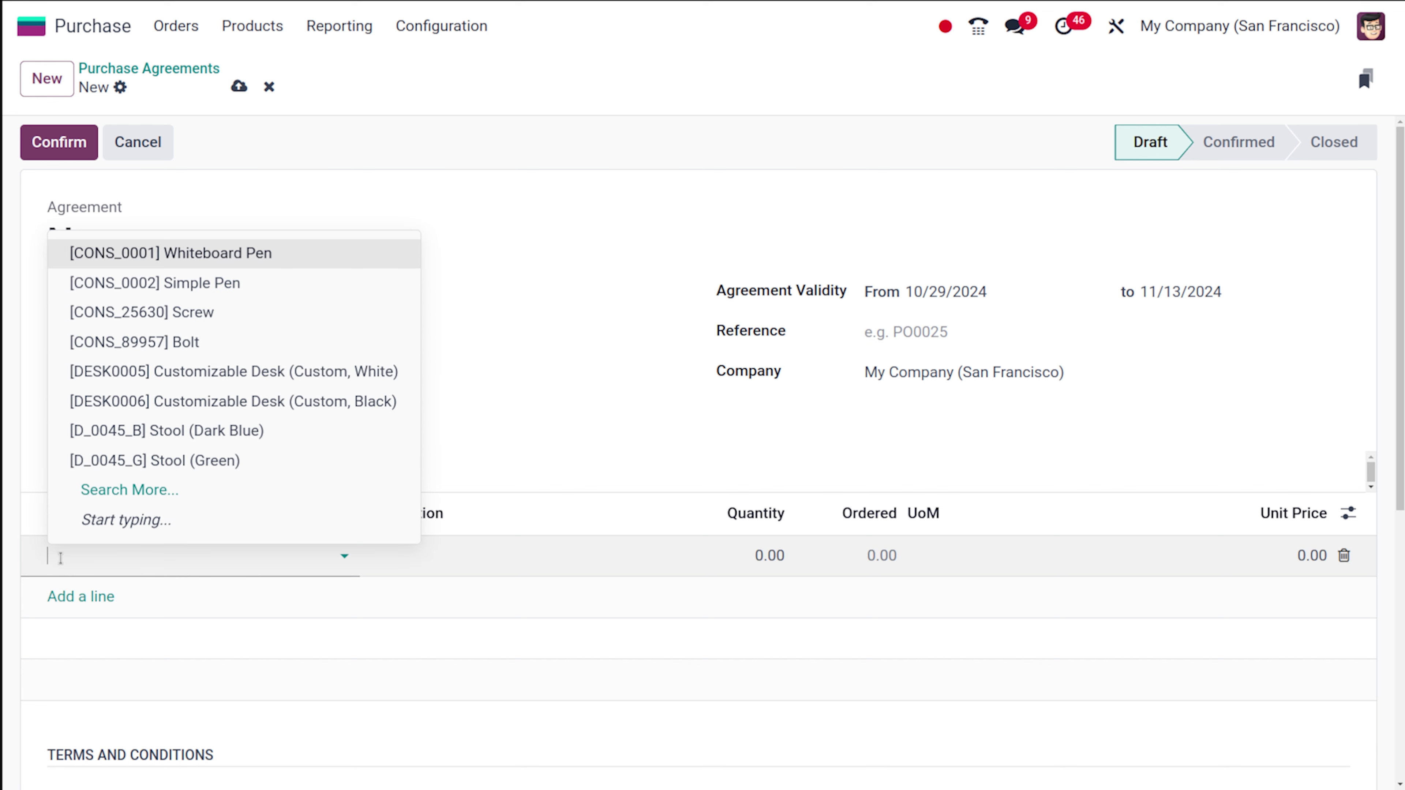
pyautogui.click(230, 372)
pyautogui.click(462, 560)
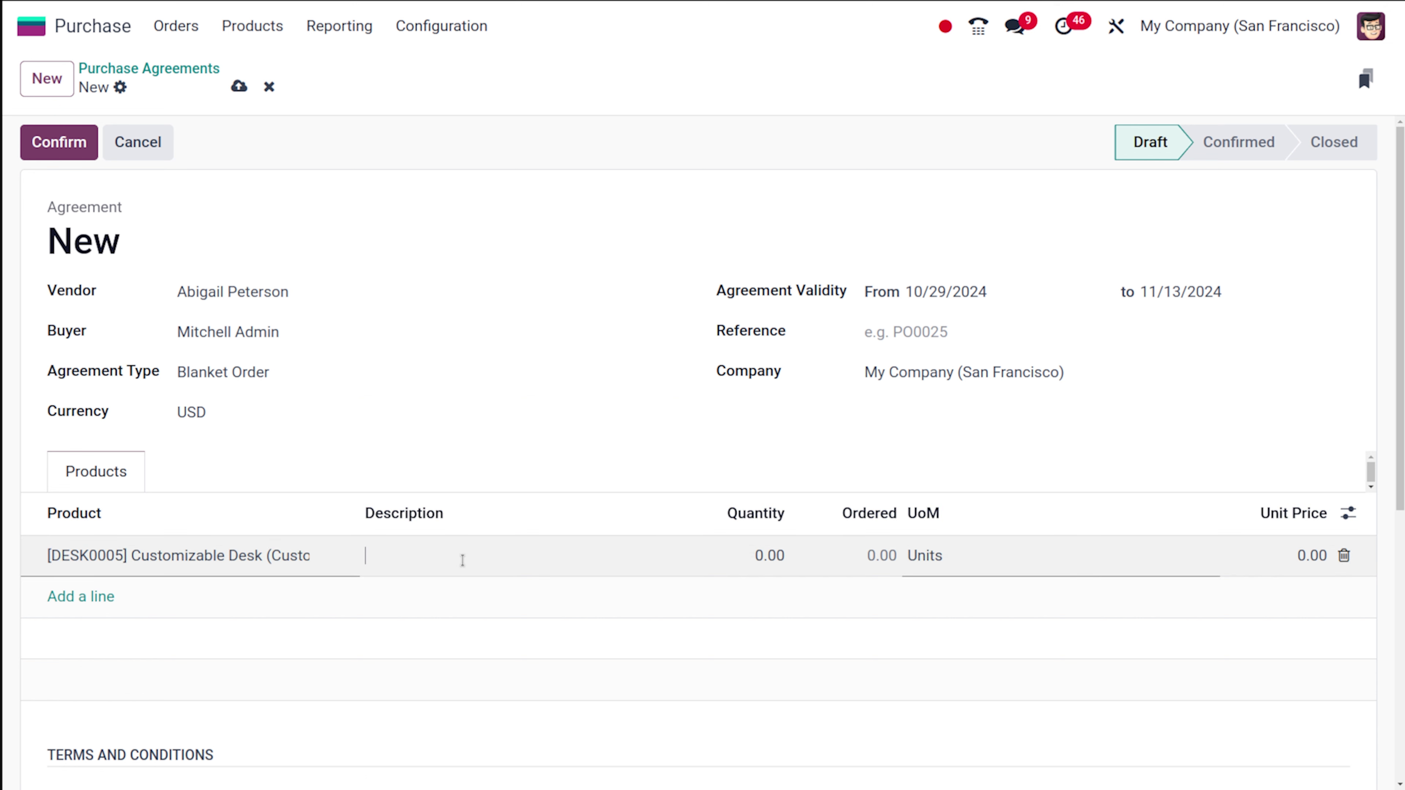
# Step: Set the desk line's quantity to 20 and unit price to 100, and confirm the blanket order
pyautogui.click(774, 552)
pyautogui.write('20')
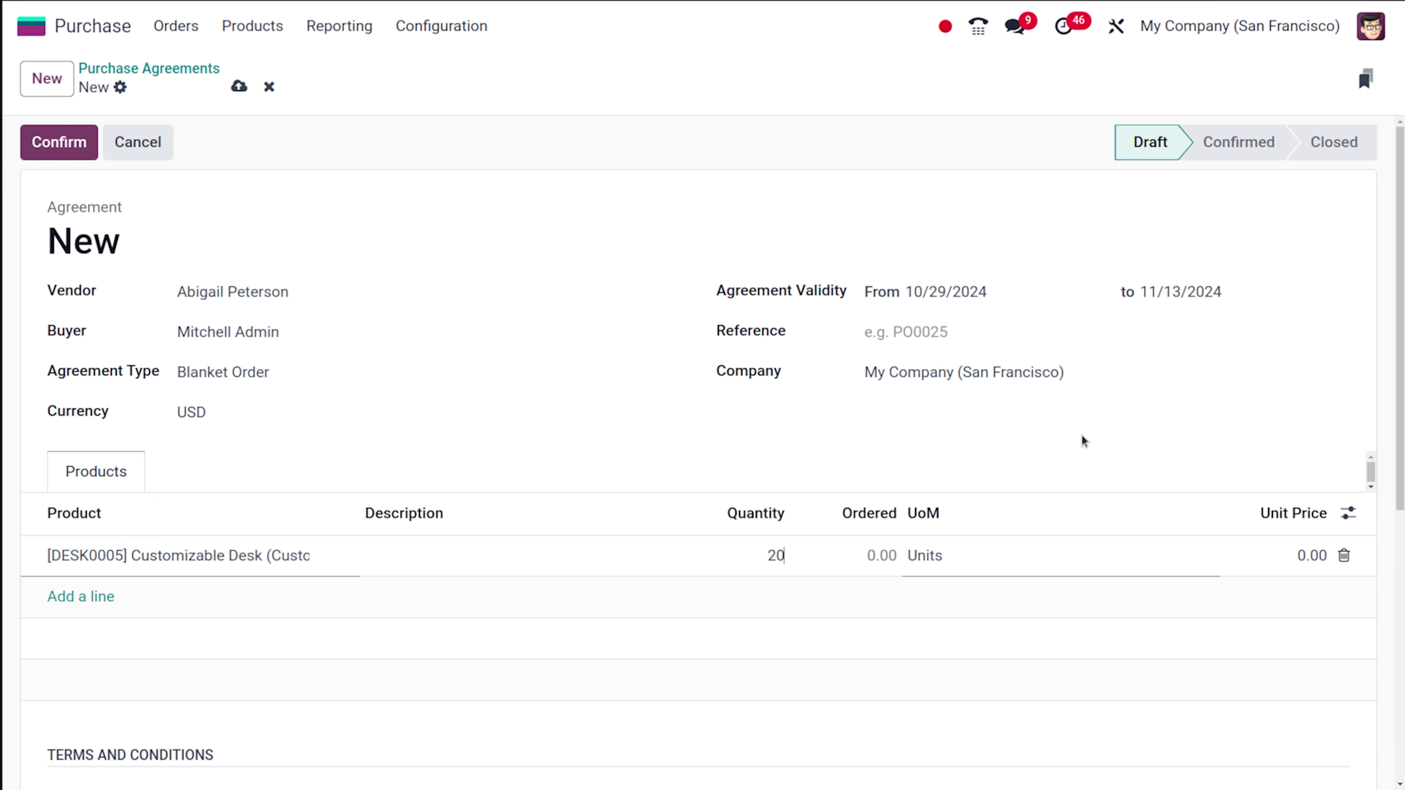
pyautogui.click(1305, 555)
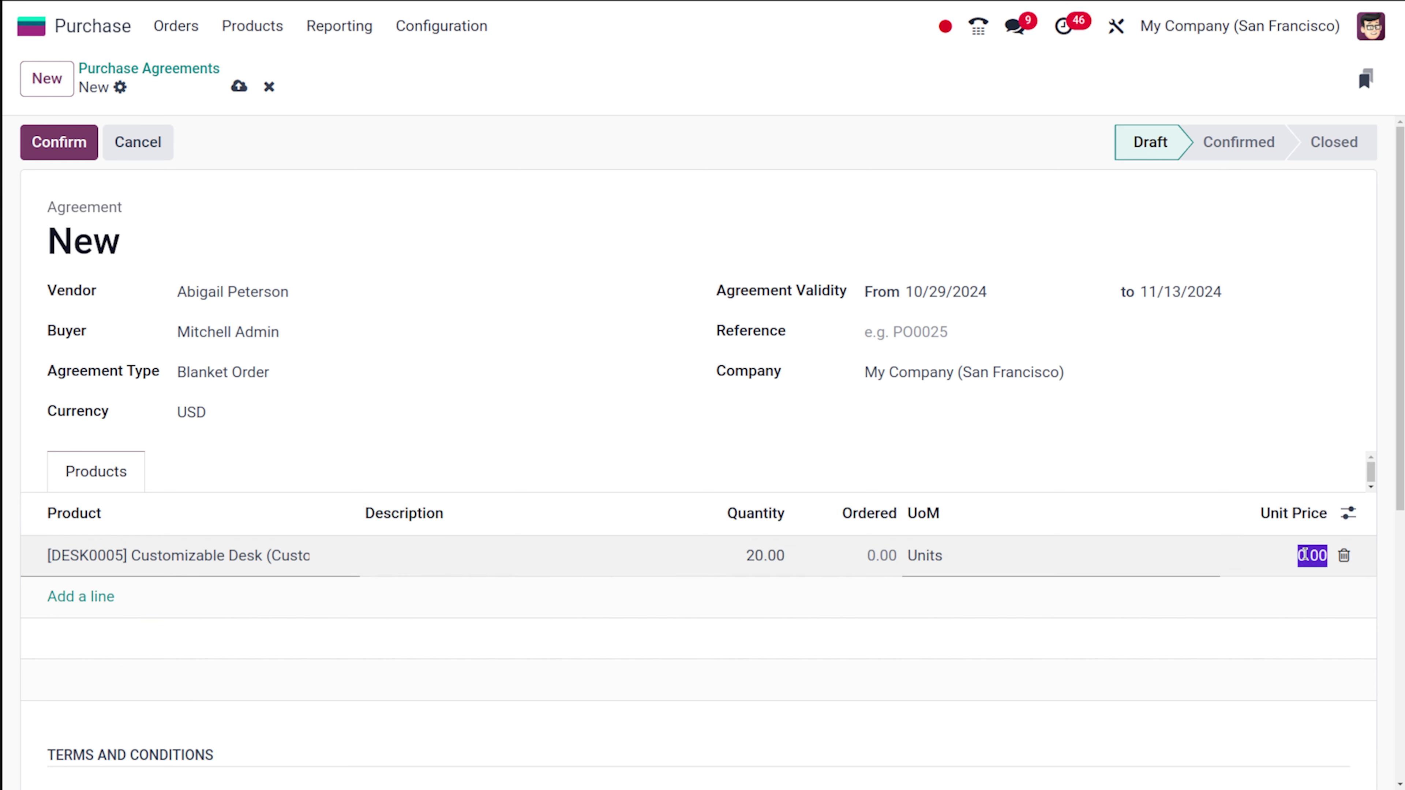
pyautogui.write('100')
pyautogui.click(1092, 453)
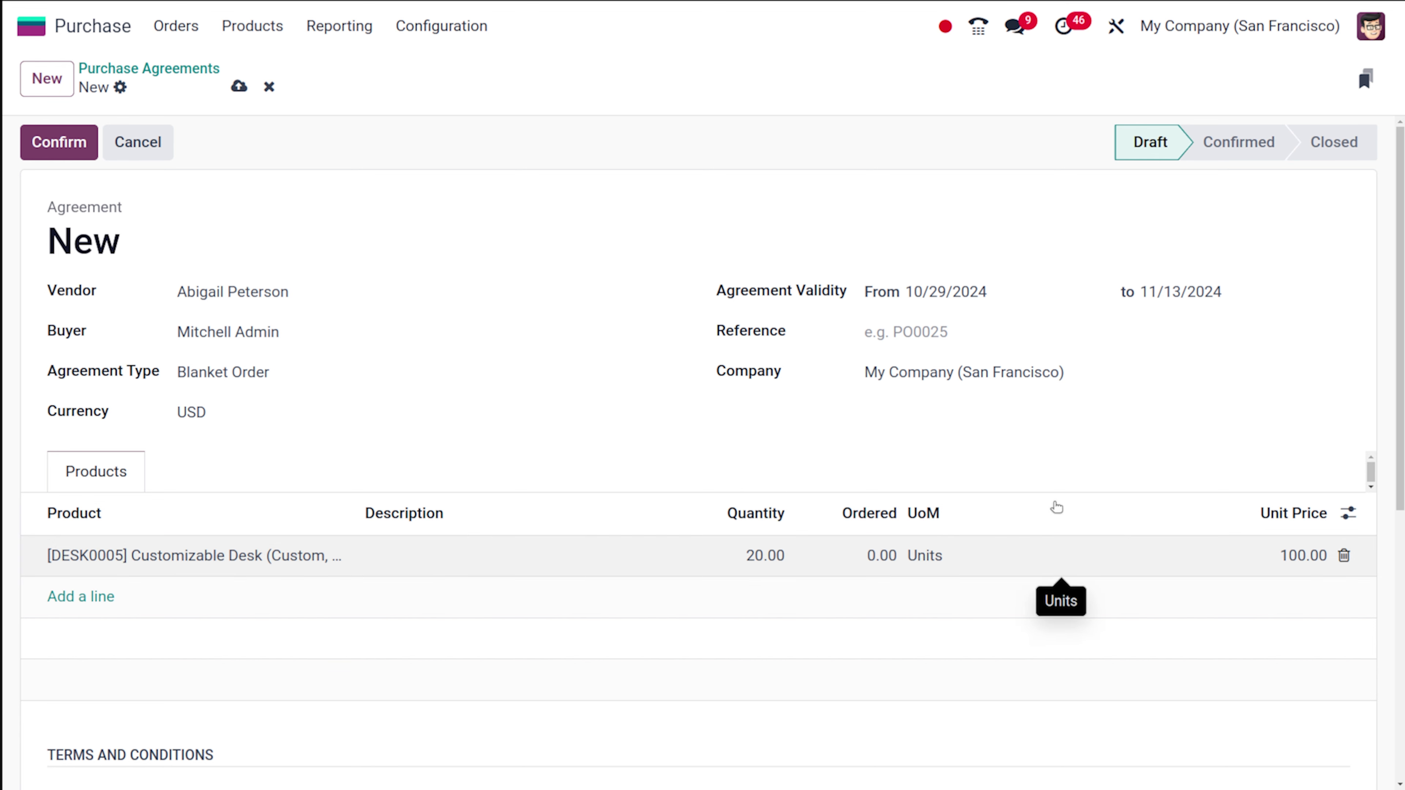
pyautogui.click(31, 138)
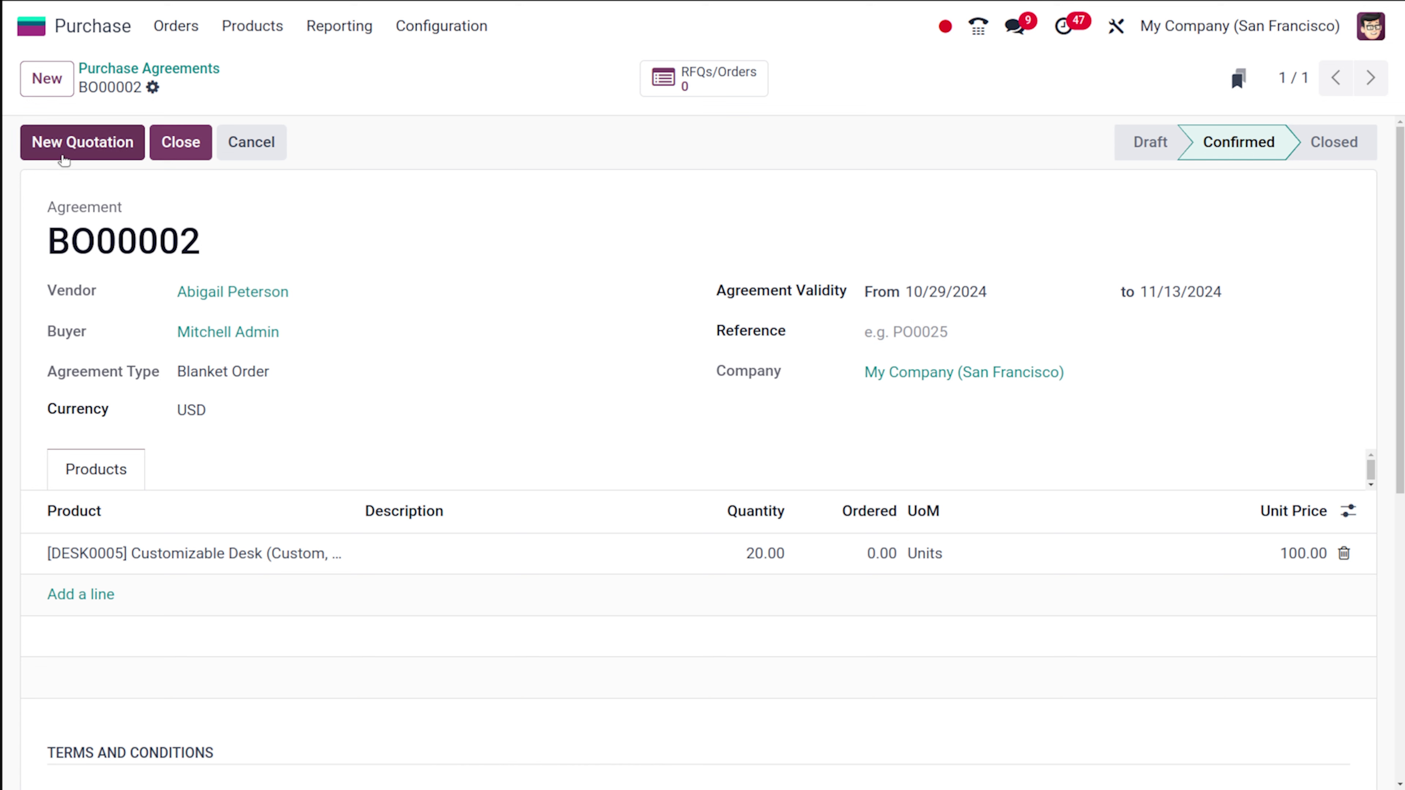
# Step: Create a quotation from the blanket order for 10 units of the Customizable Desk and confirm it as a purchase order
pyautogui.click(99, 158)
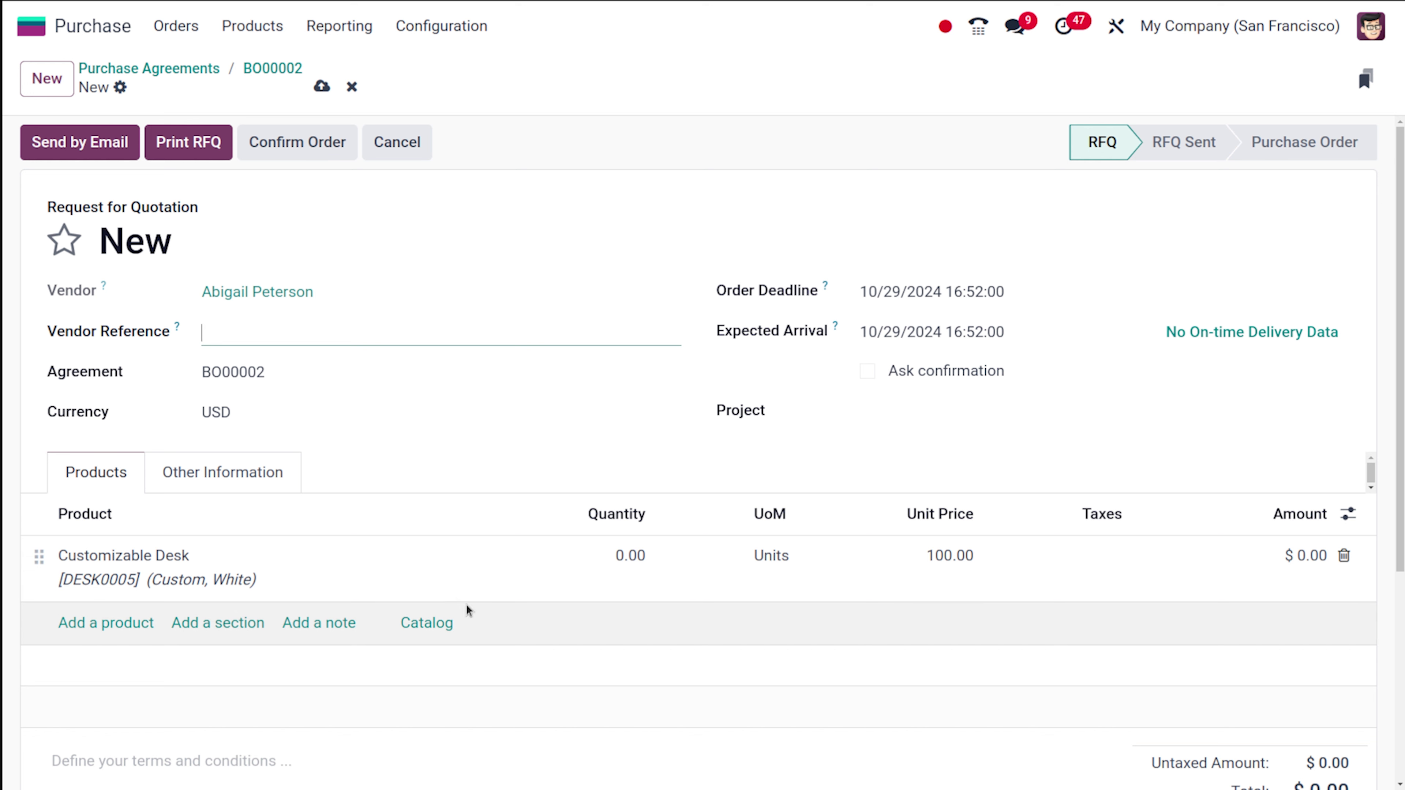
pyautogui.click(630, 559)
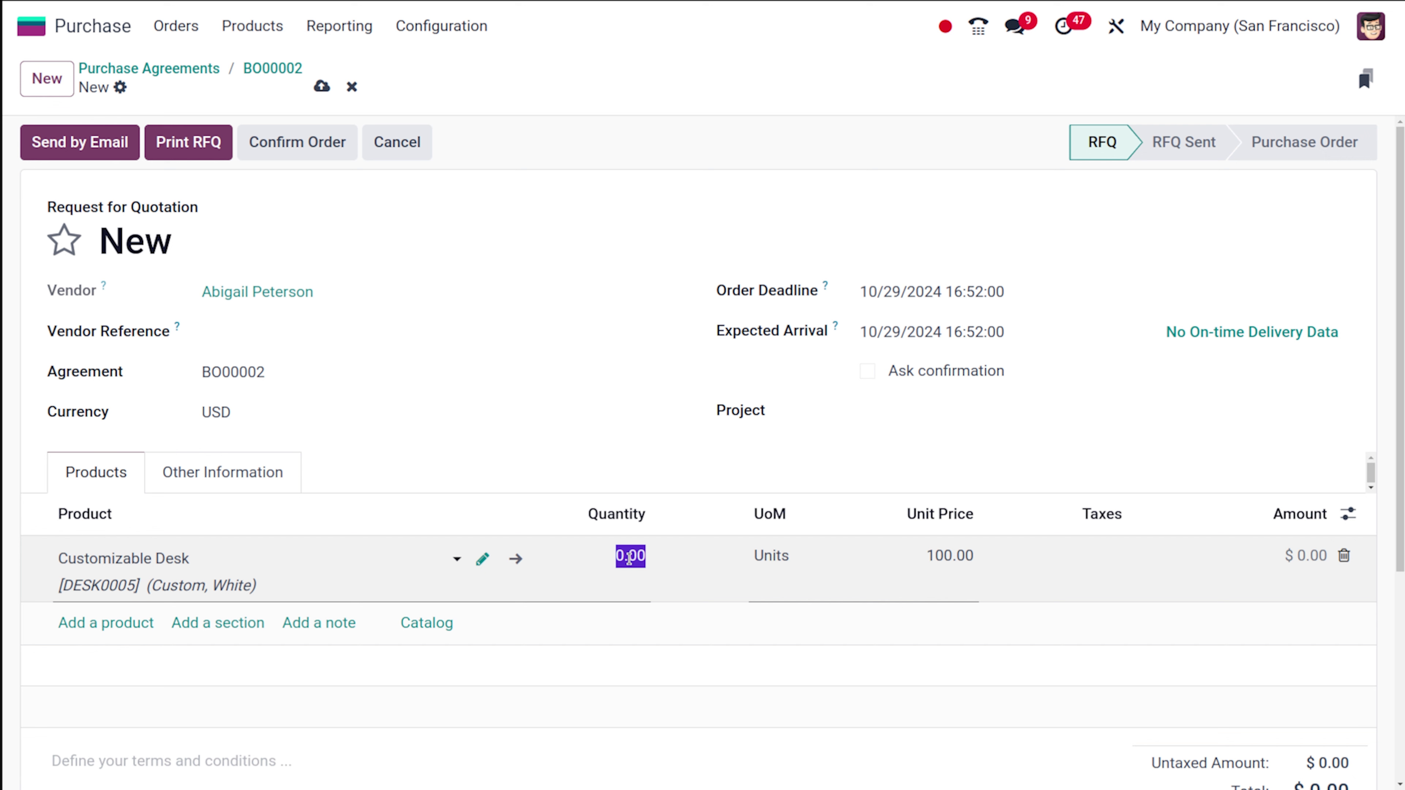
pyautogui.write('10')
pyautogui.click(849, 486)
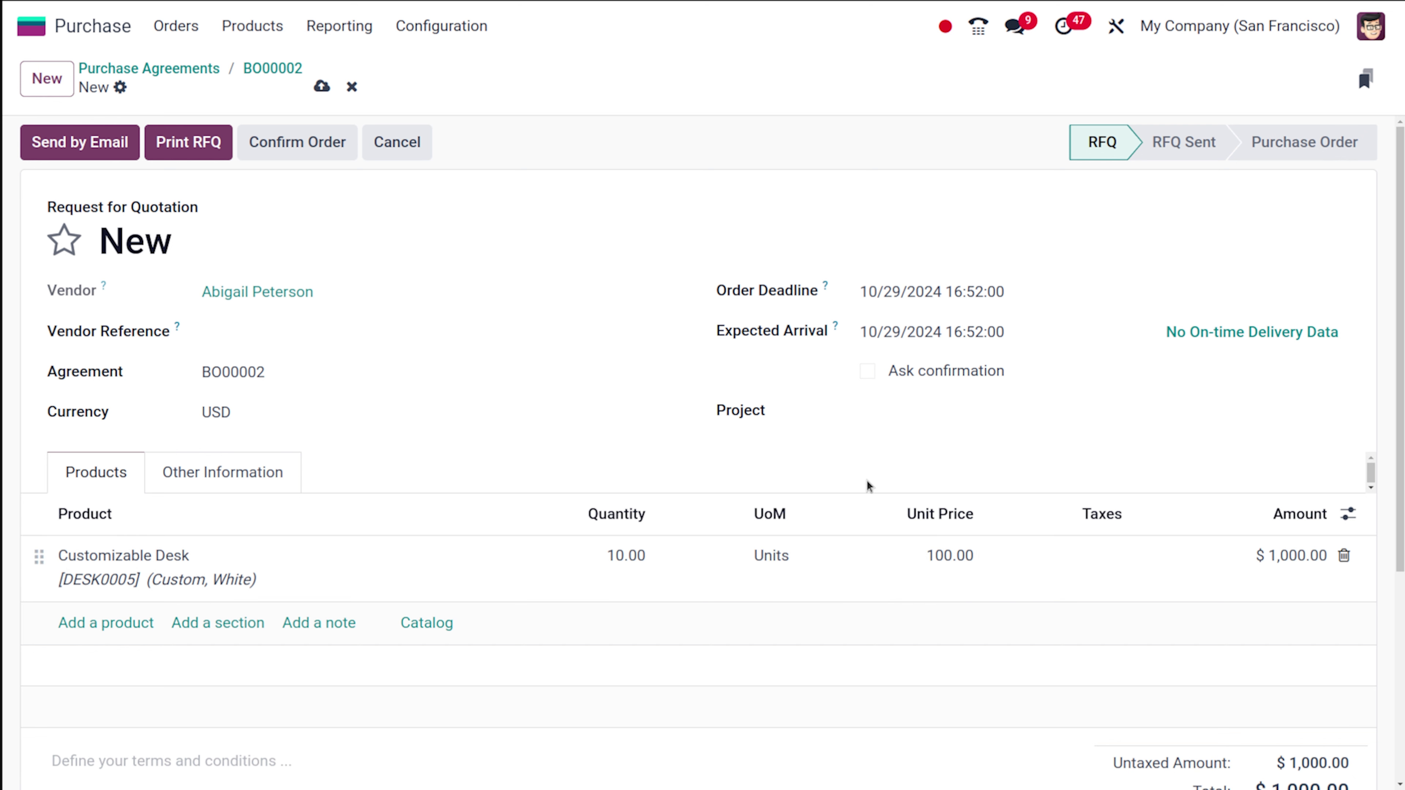
pyautogui.click(307, 143)
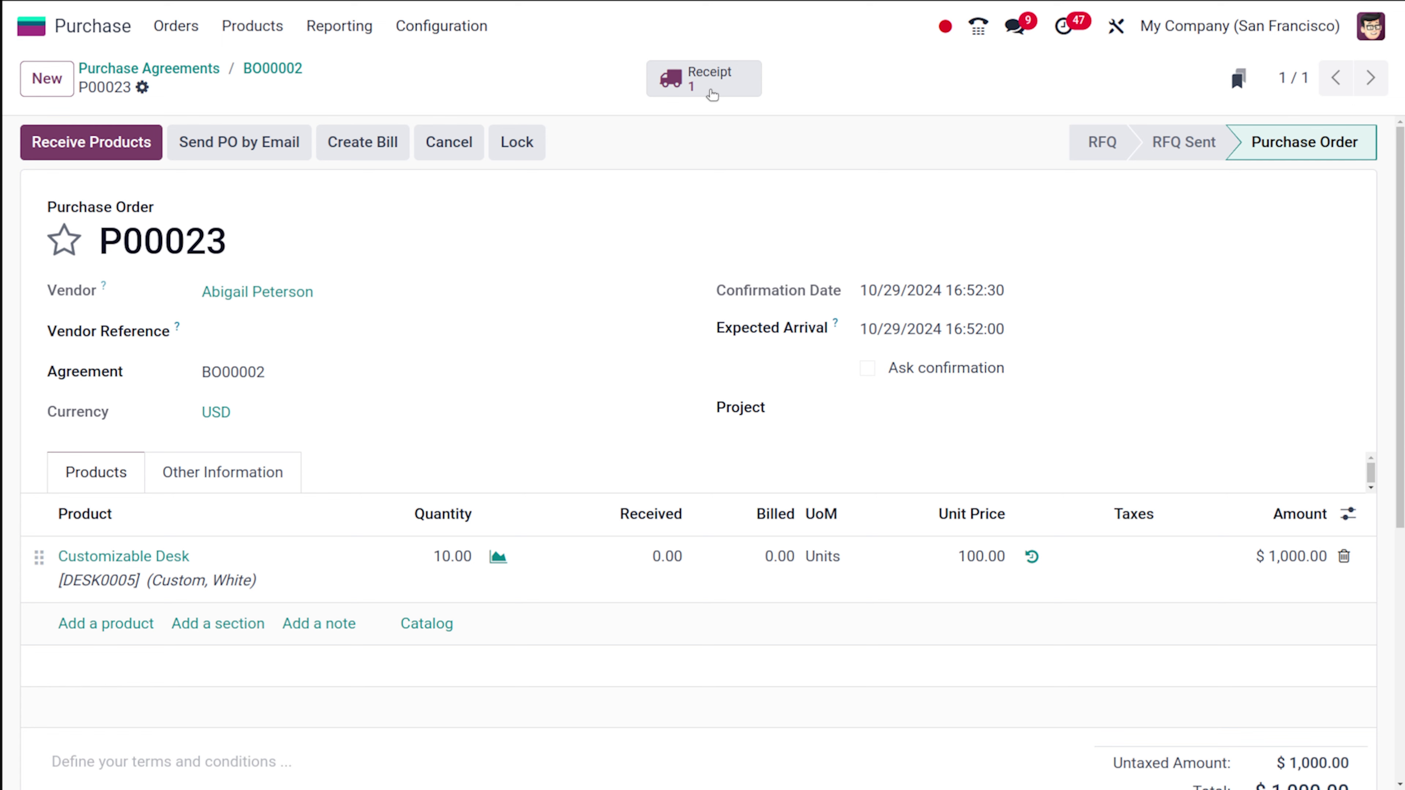
# Step: Return to blanket order BO00002 and review its ordered quantity and linked purchase orders
pyautogui.click(272, 69)
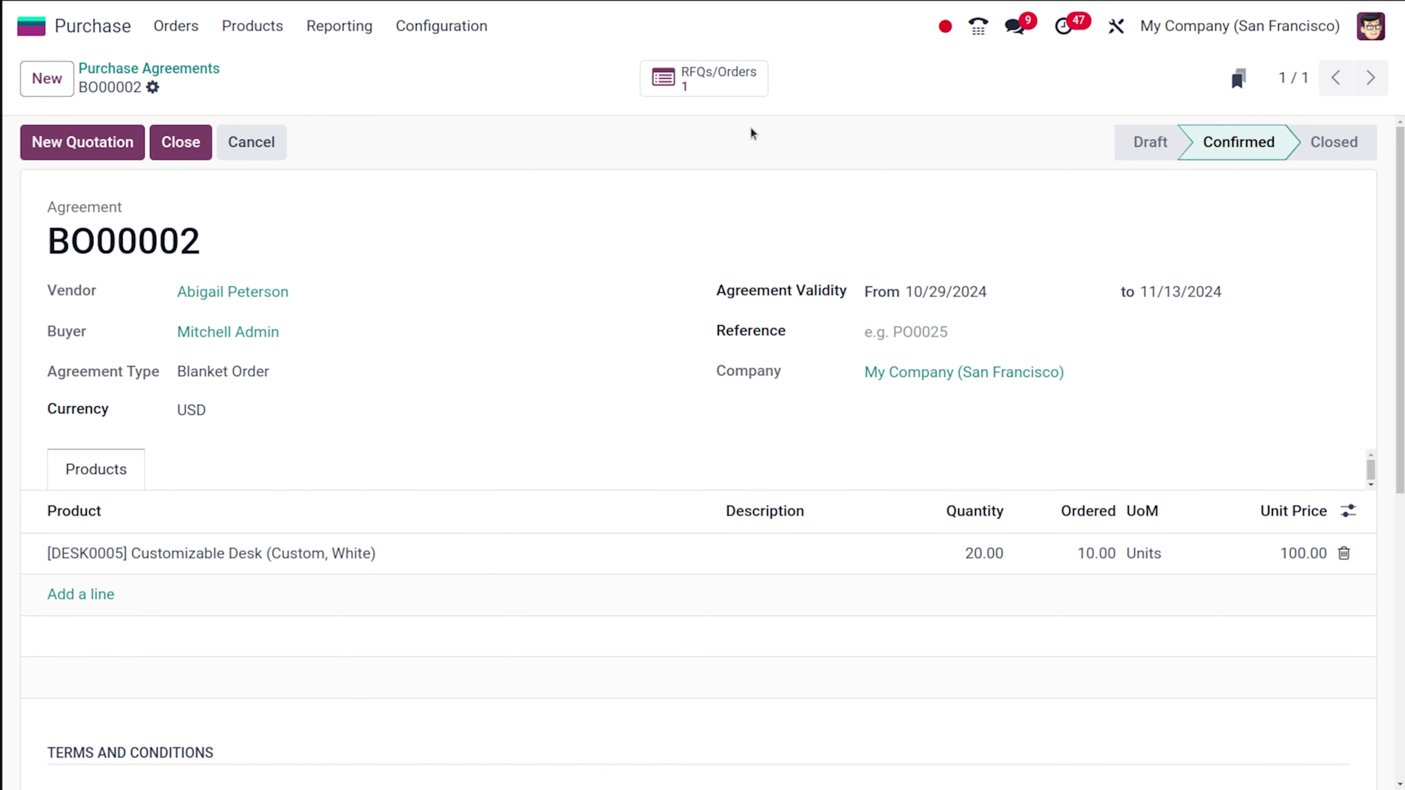
pyautogui.click(698, 80)
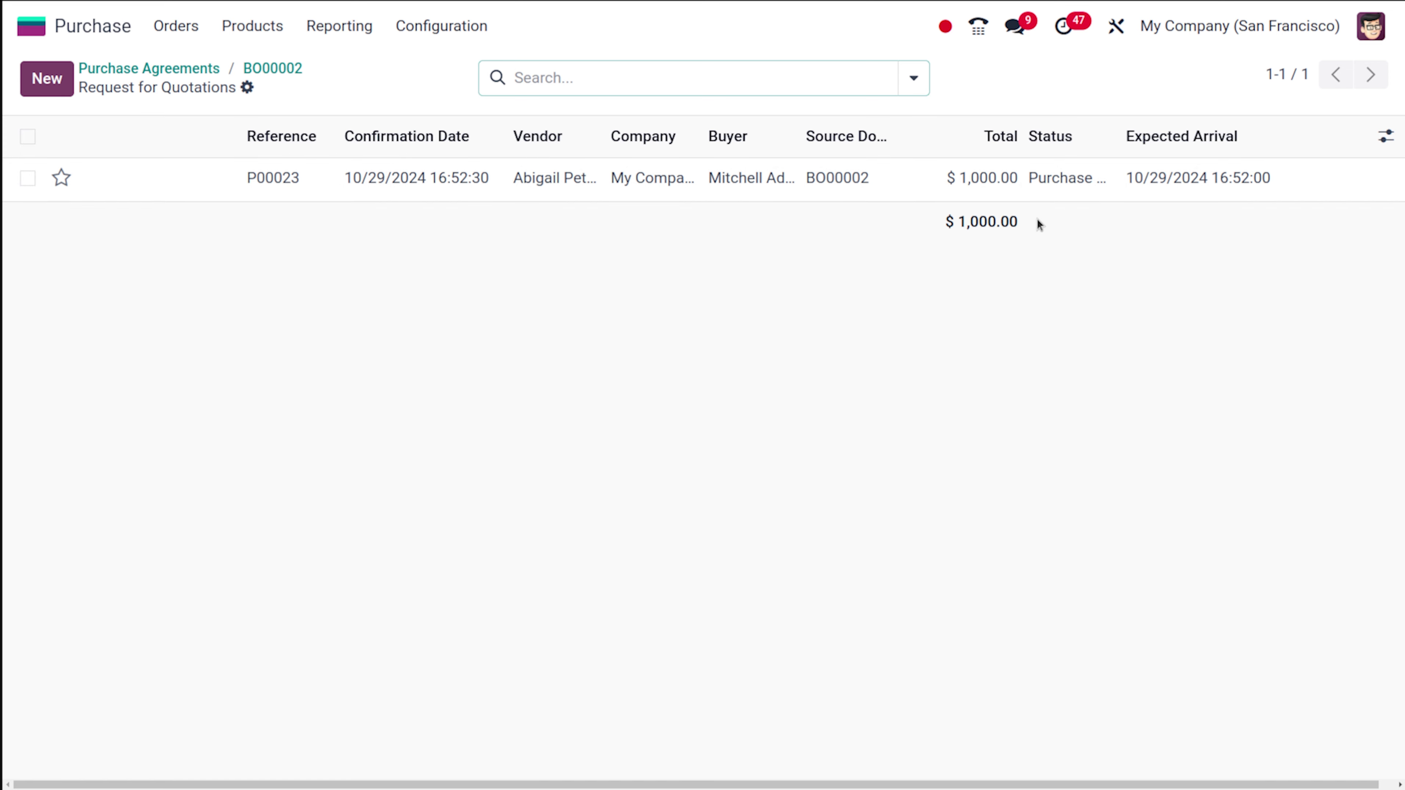
pyautogui.click(285, 70)
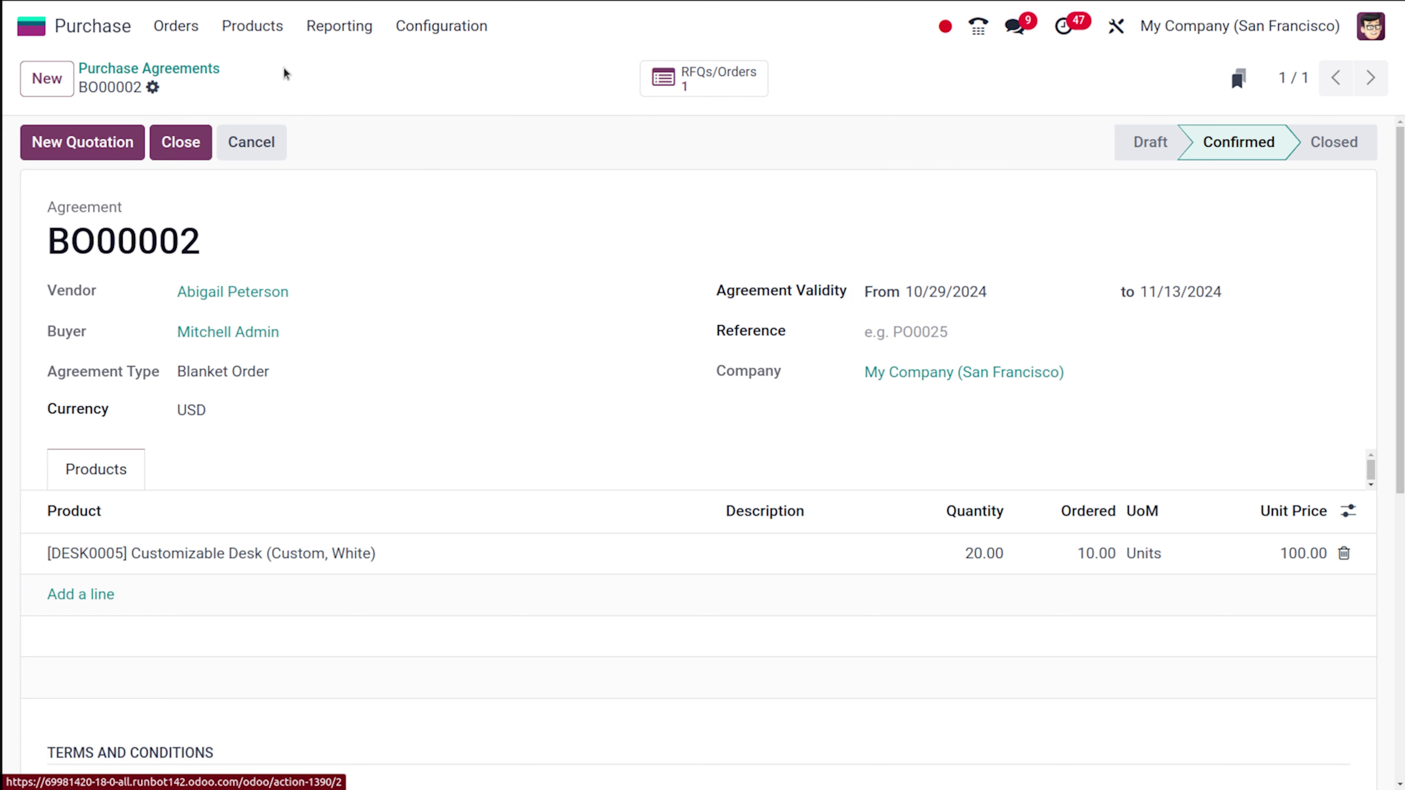
# Step: Create a new quotation from the blanket order for 5 units of the Customizable Desk and save it as an RFQ
pyautogui.click(113, 142)
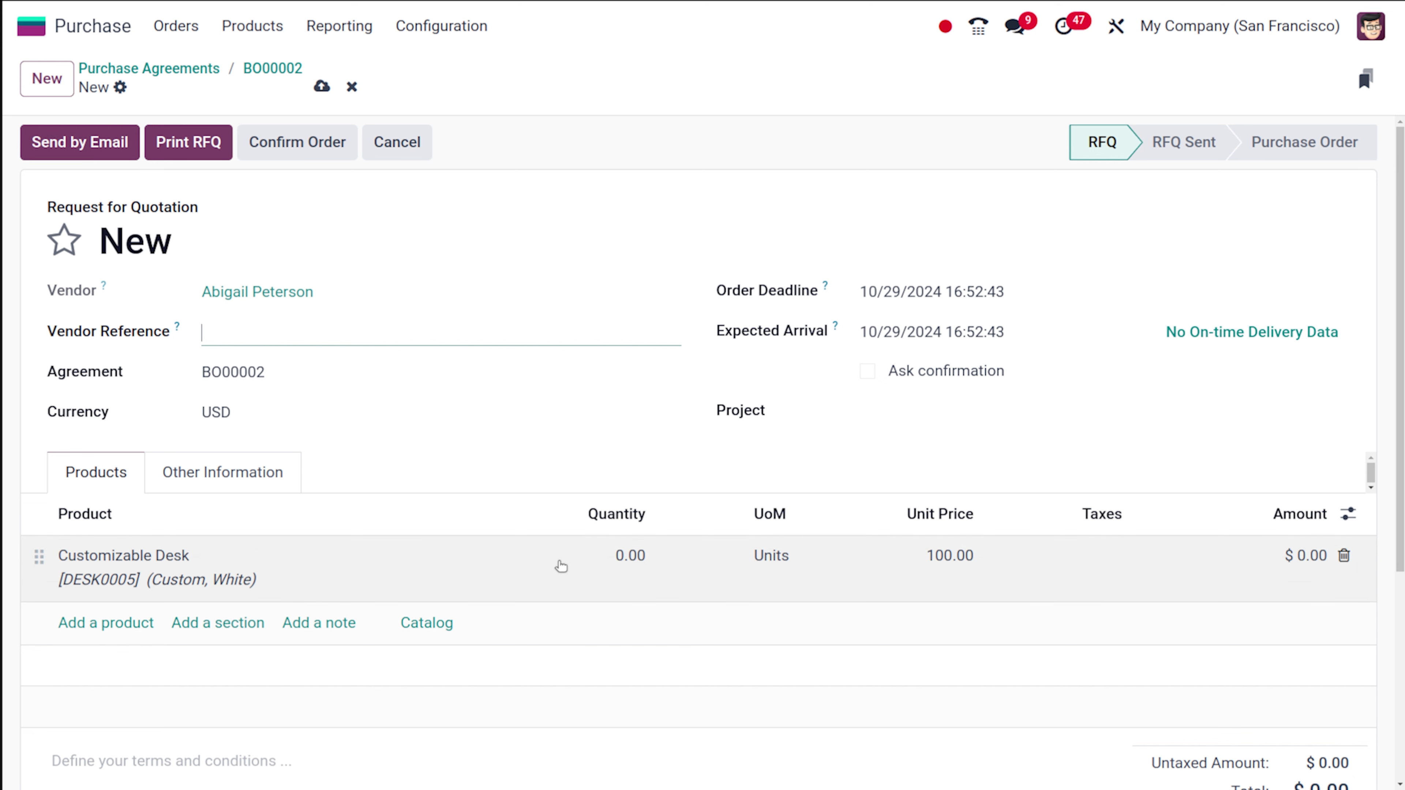
pyautogui.click(623, 556)
pyautogui.write('5')
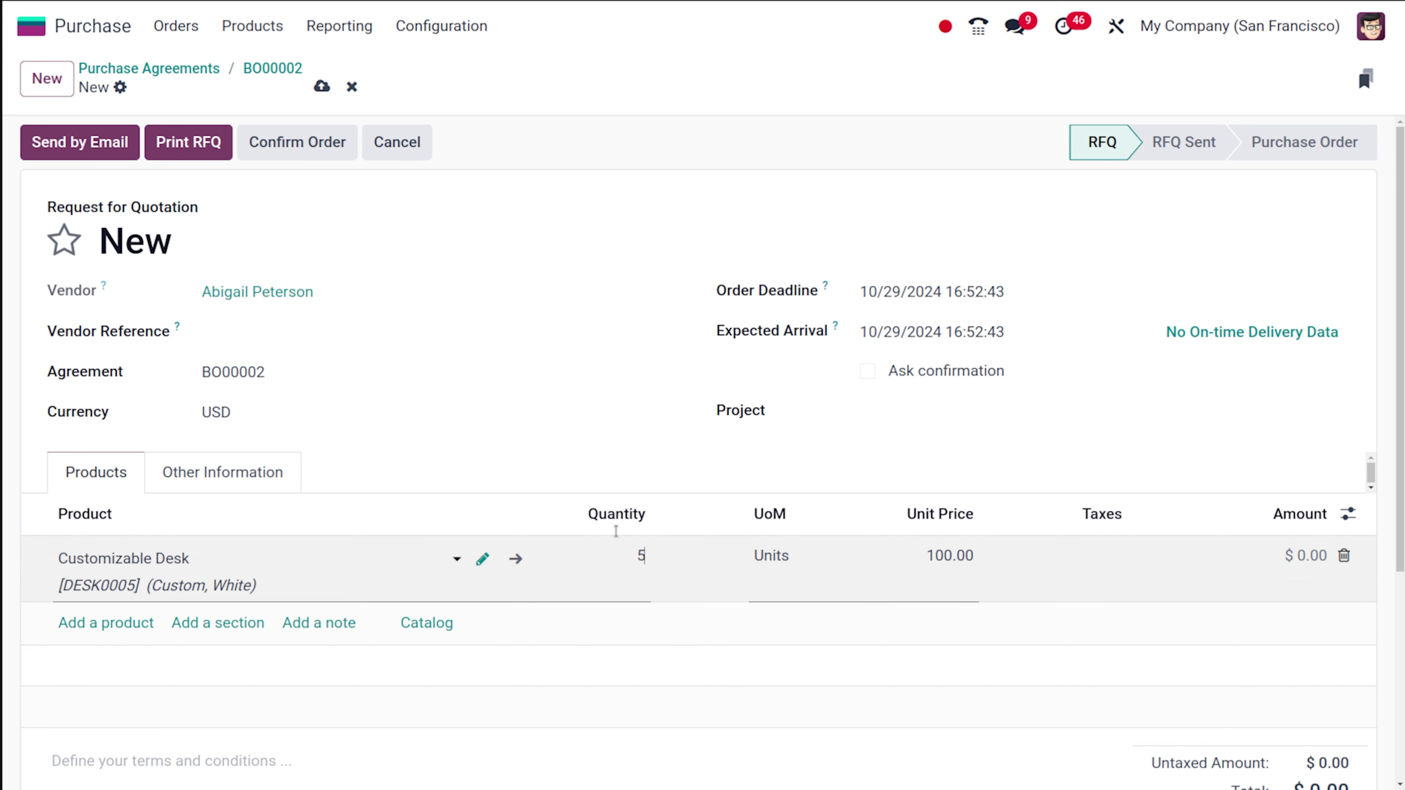
pyautogui.click(623, 463)
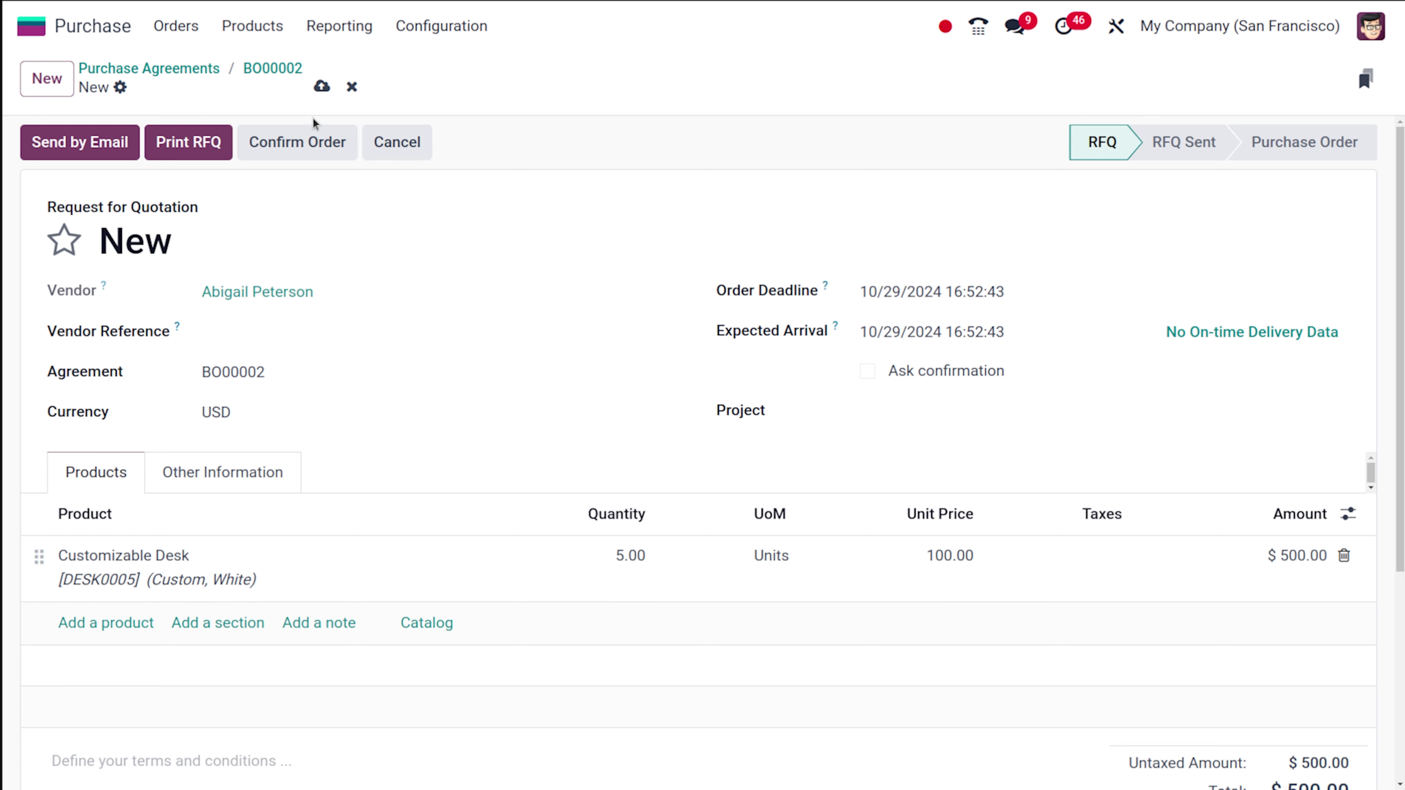
pyautogui.click(319, 88)
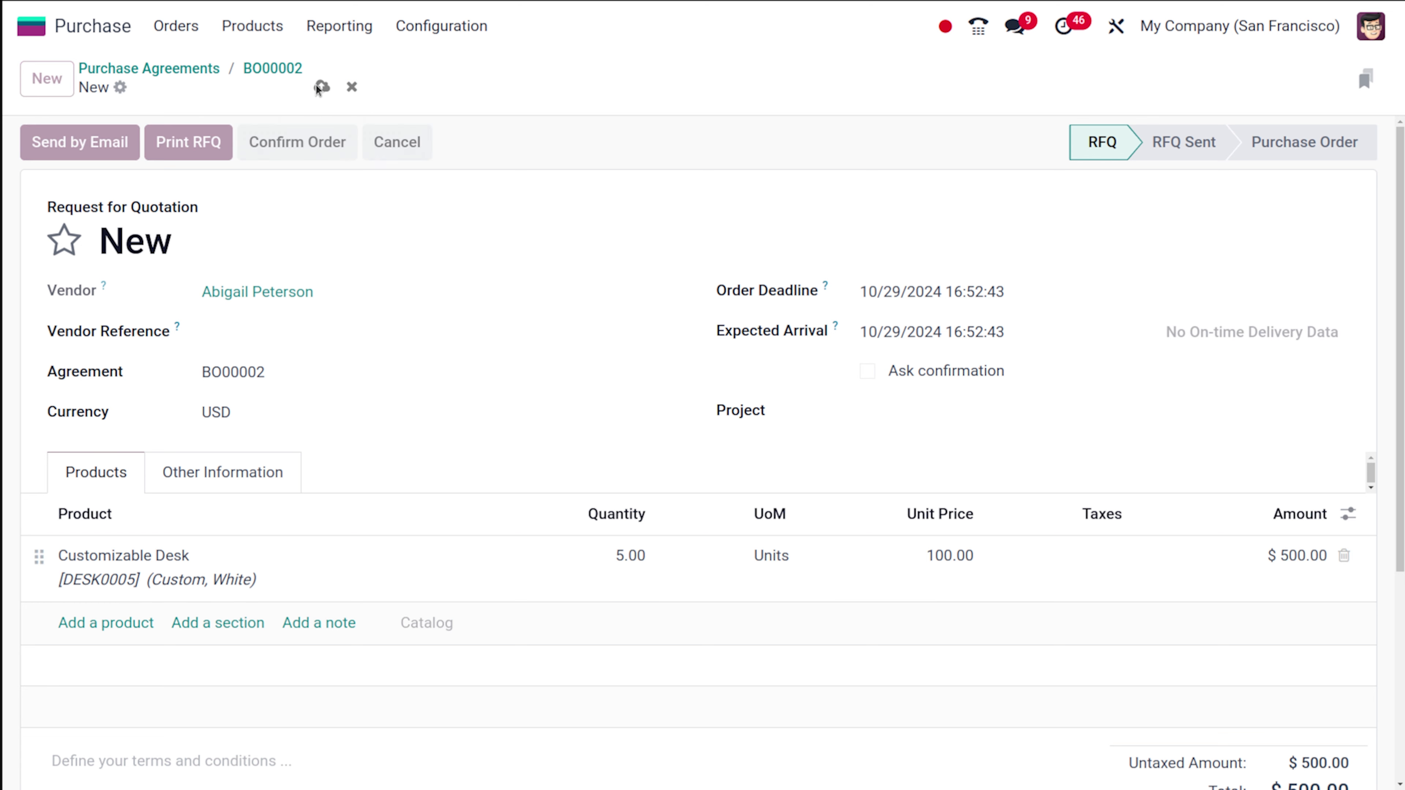
# Step: Return to the blanket order, check its linked RFQs and orders, and go back to the agreement
pyautogui.click(265, 69)
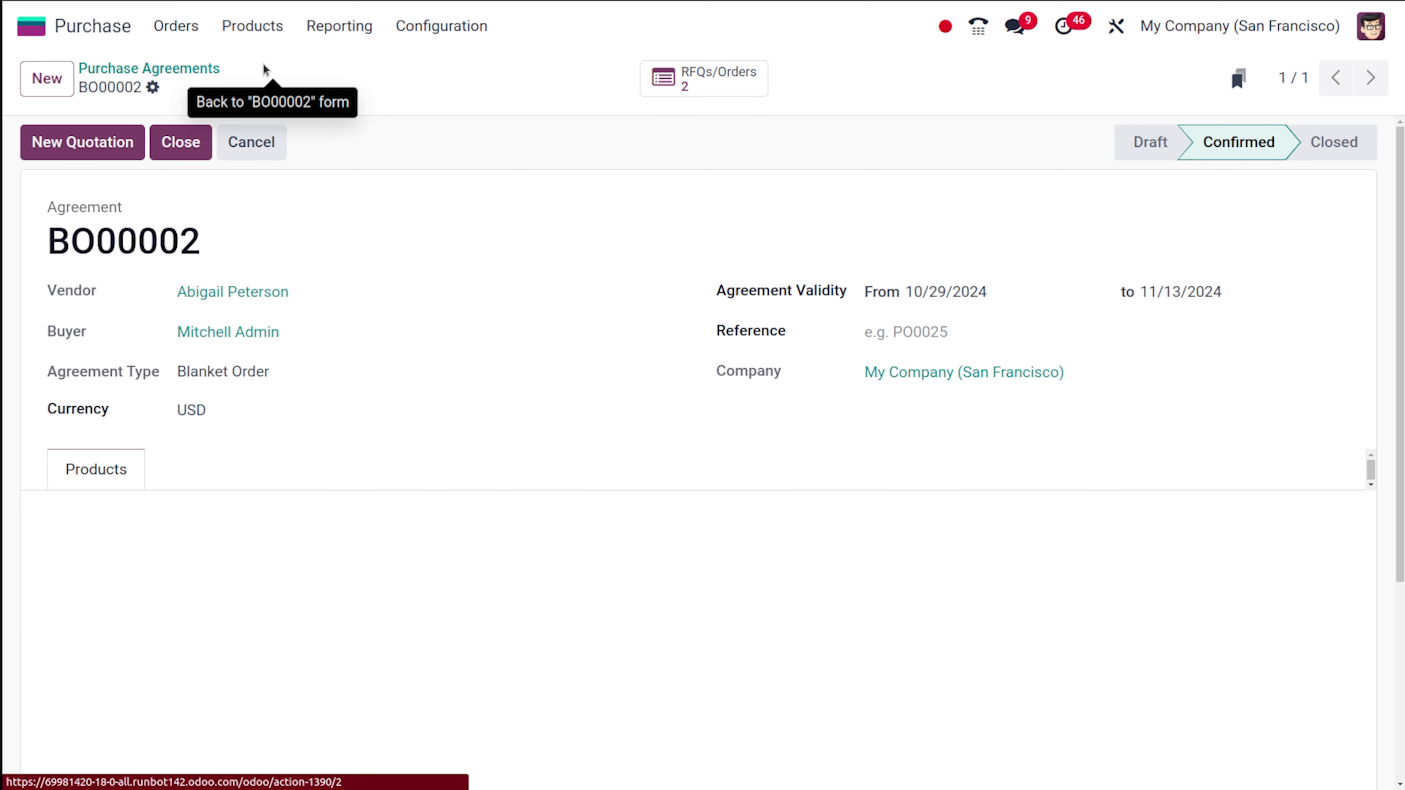
pyautogui.click(706, 78)
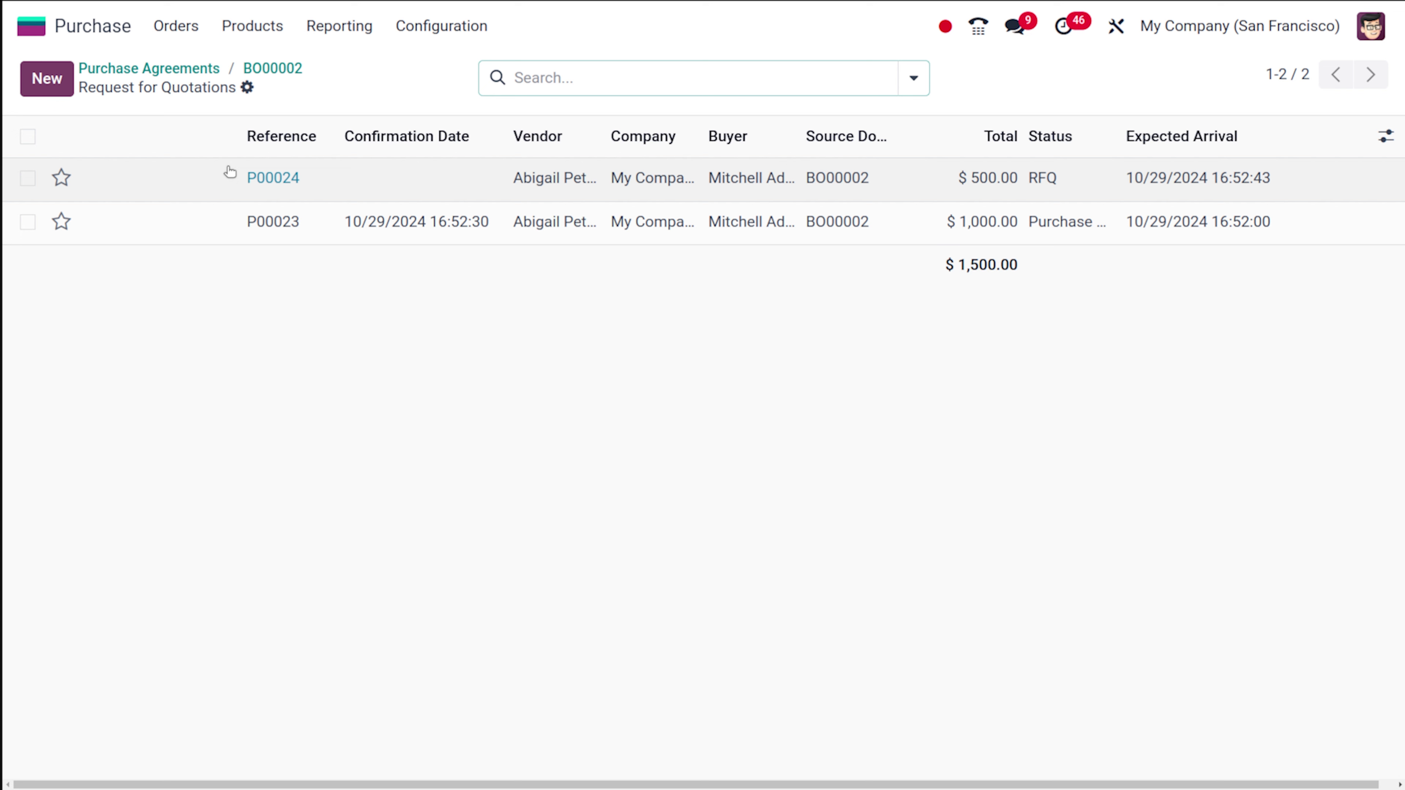
pyautogui.click(265, 80)
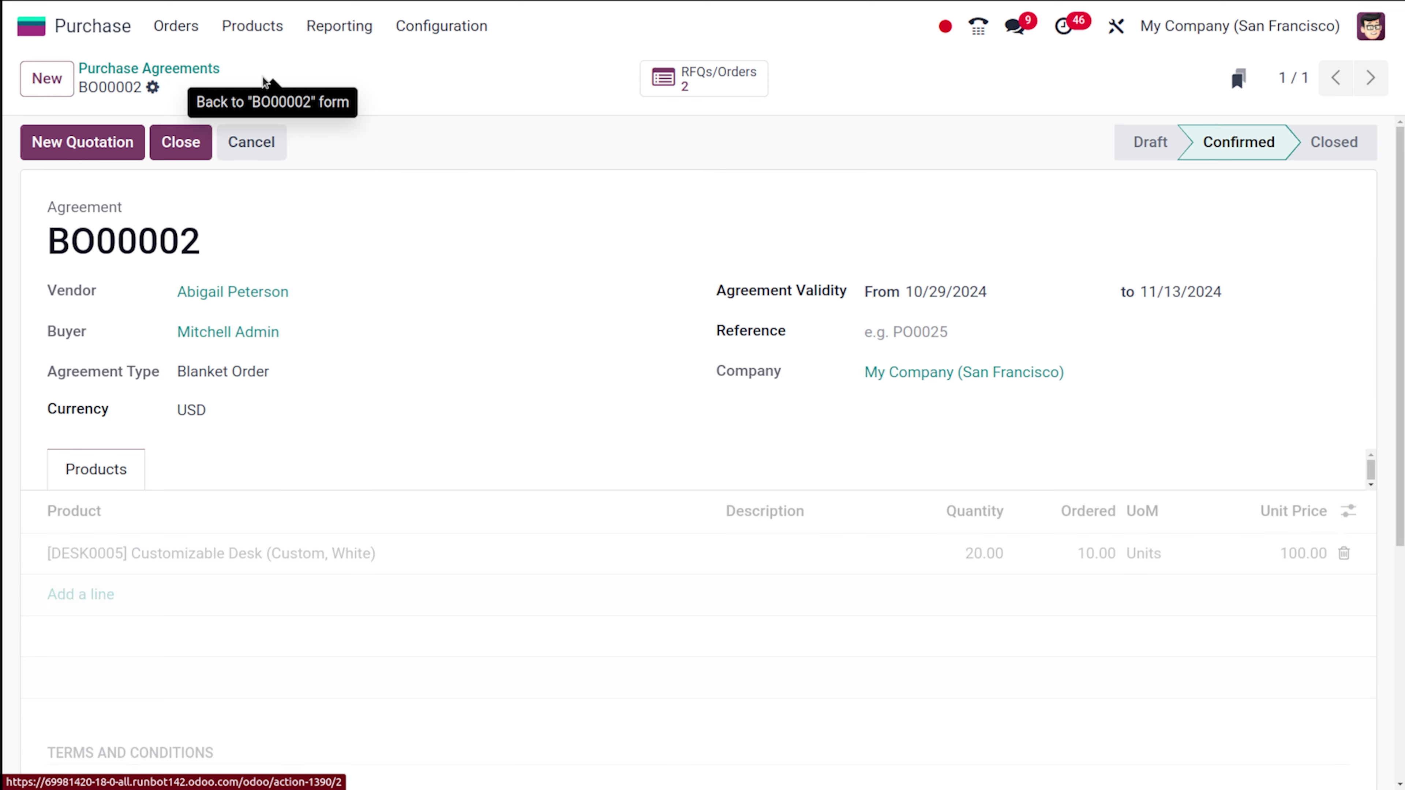
# Step: Create another quotation from the blanket order with the Customizable Desk quantity set to 5 and save it
pyautogui.click(94, 150)
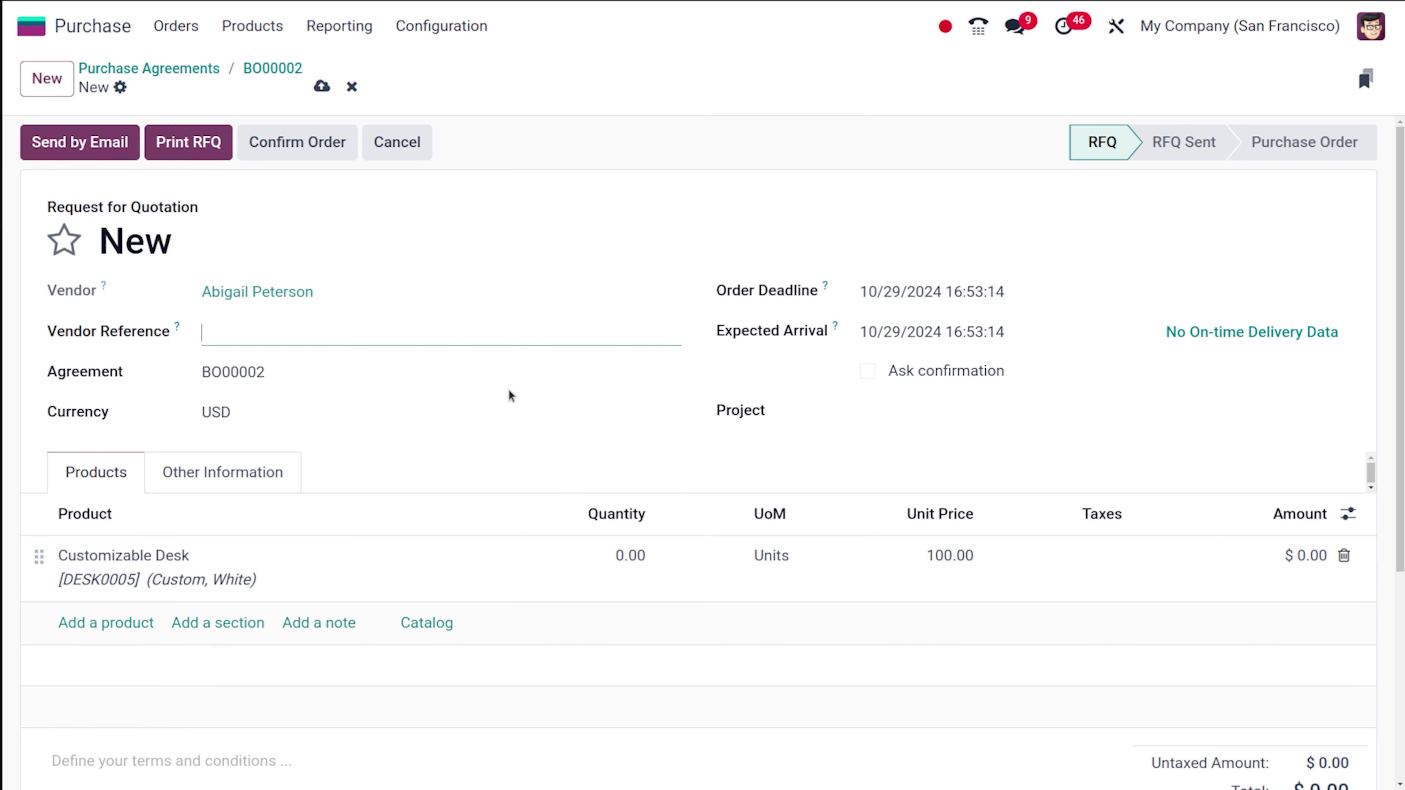
pyautogui.click(607, 561)
pyautogui.write('5')
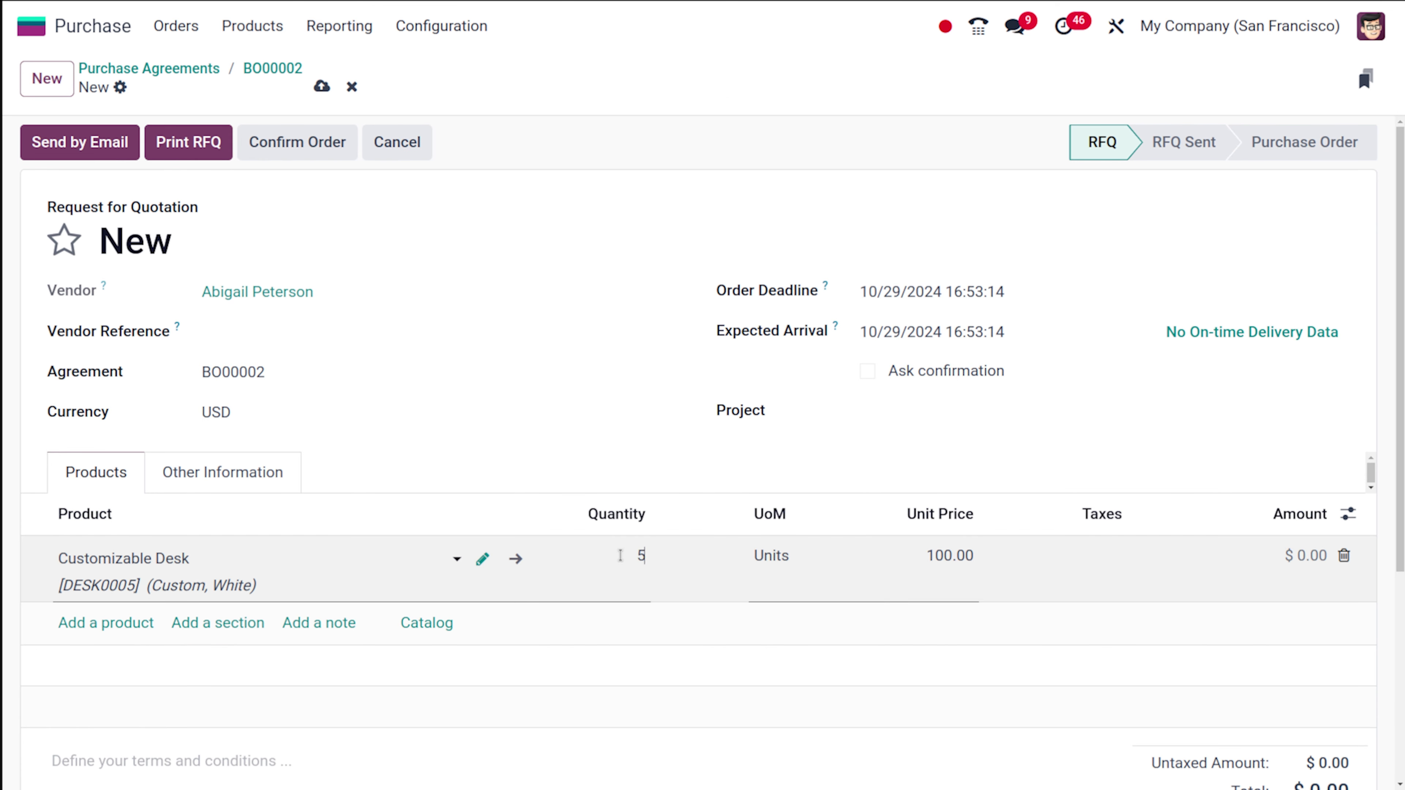
pyautogui.click(321, 86)
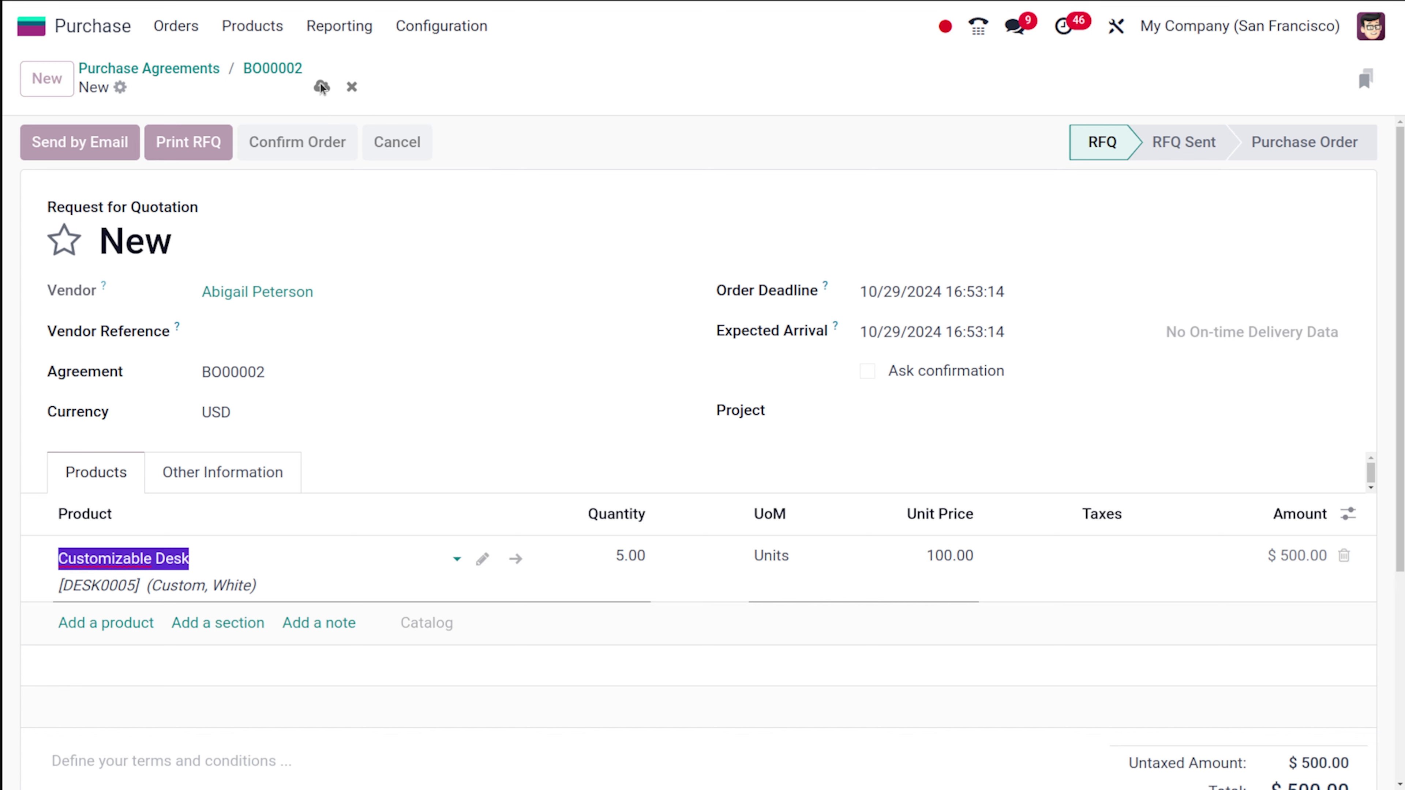
# Step: From the blanket order, open the list of linked RFQs, inspect the newest request, and return to the list
pyautogui.click(272, 68)
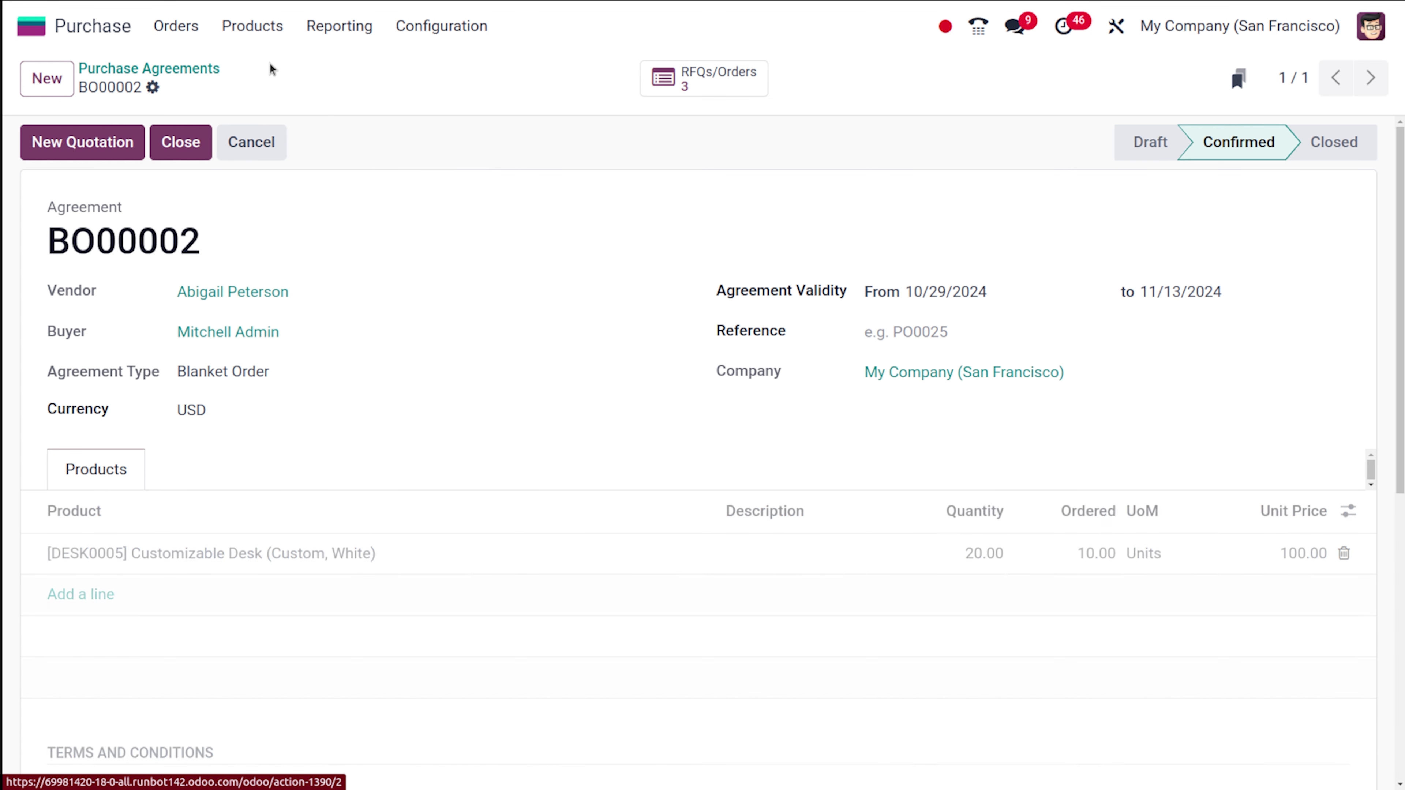
pyautogui.click(702, 79)
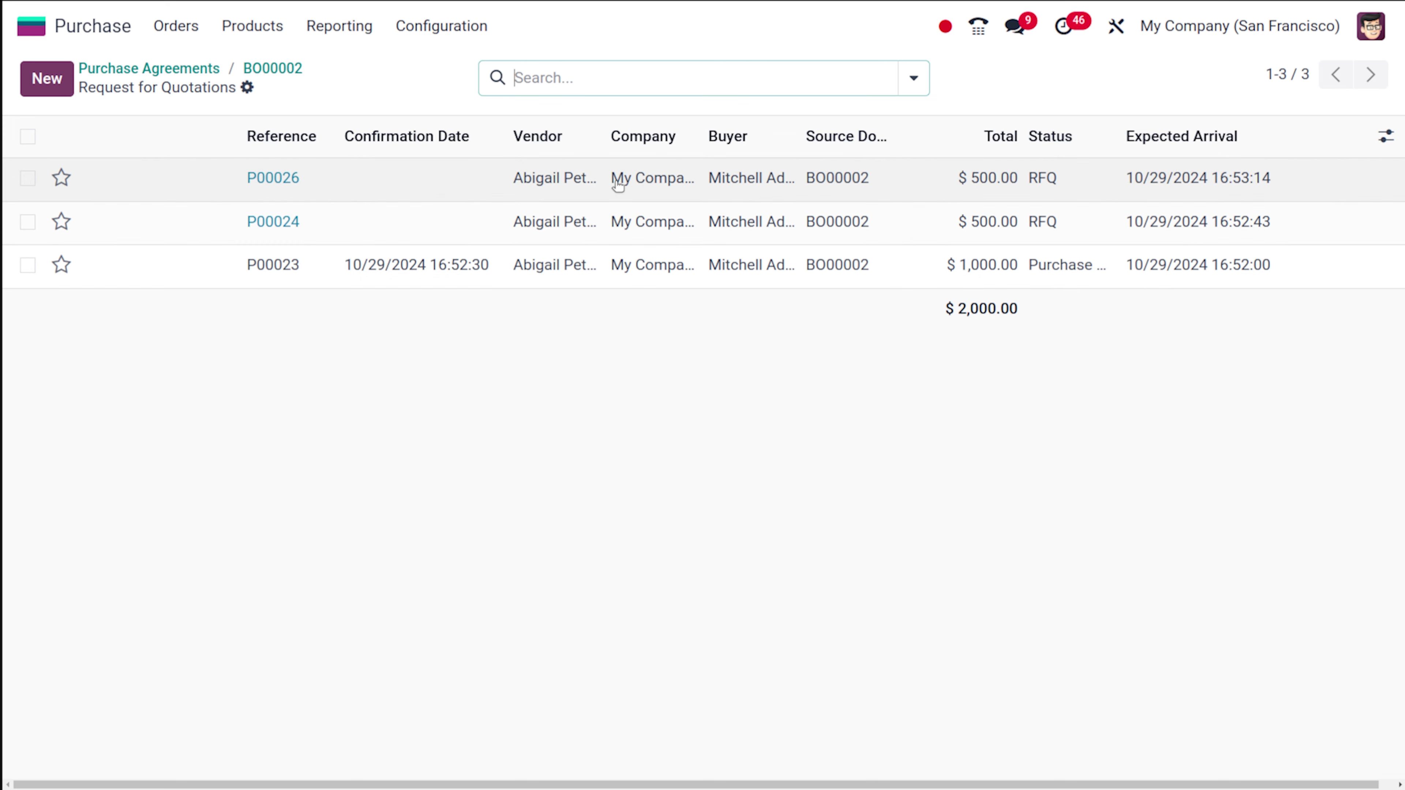
pyautogui.click(393, 185)
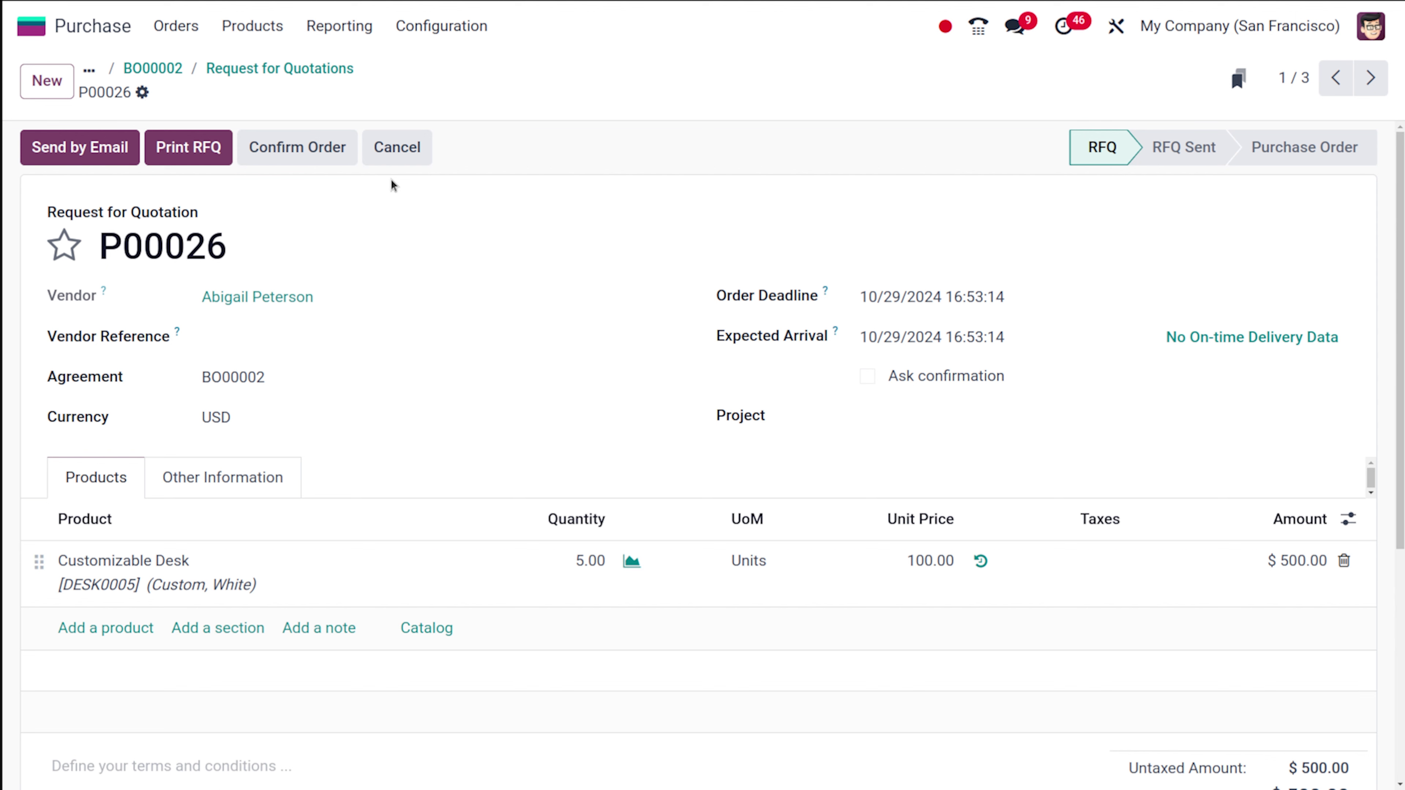
pyautogui.click(258, 72)
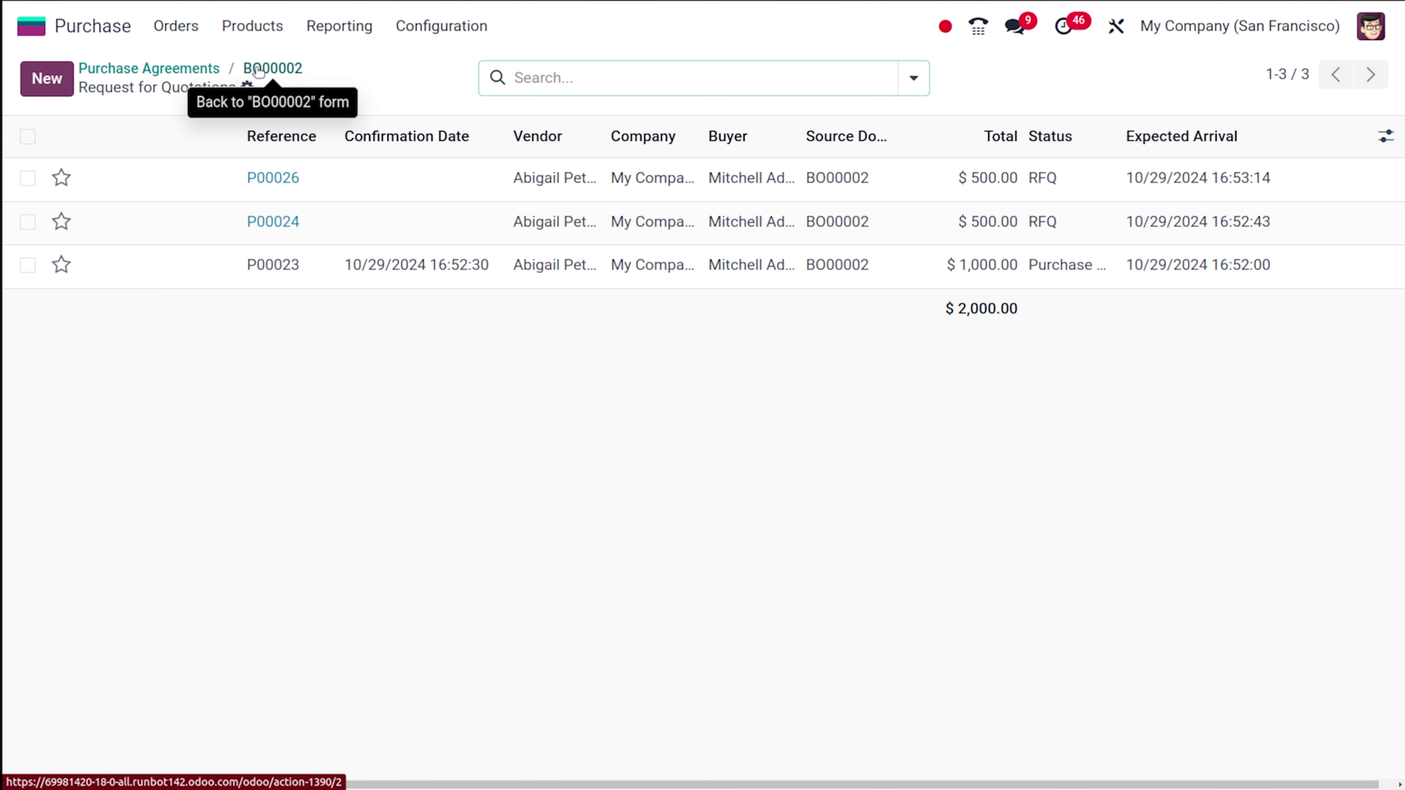